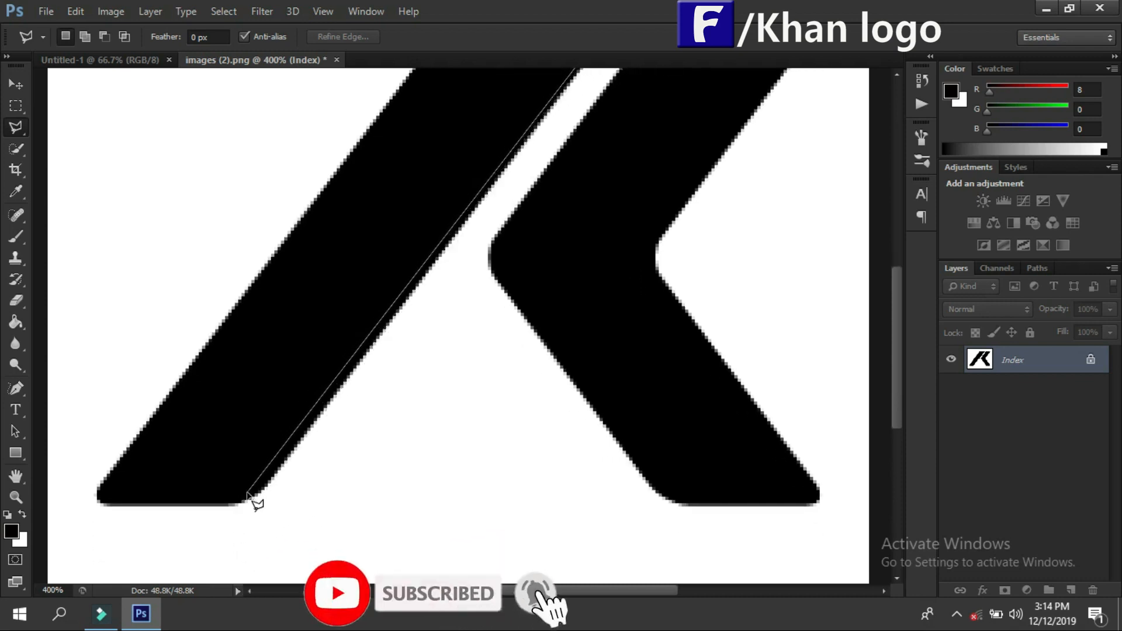
Step: Complete the Polygonal Lasso selection around the K's long slanted bar, following just inside its edges
click(246, 496)
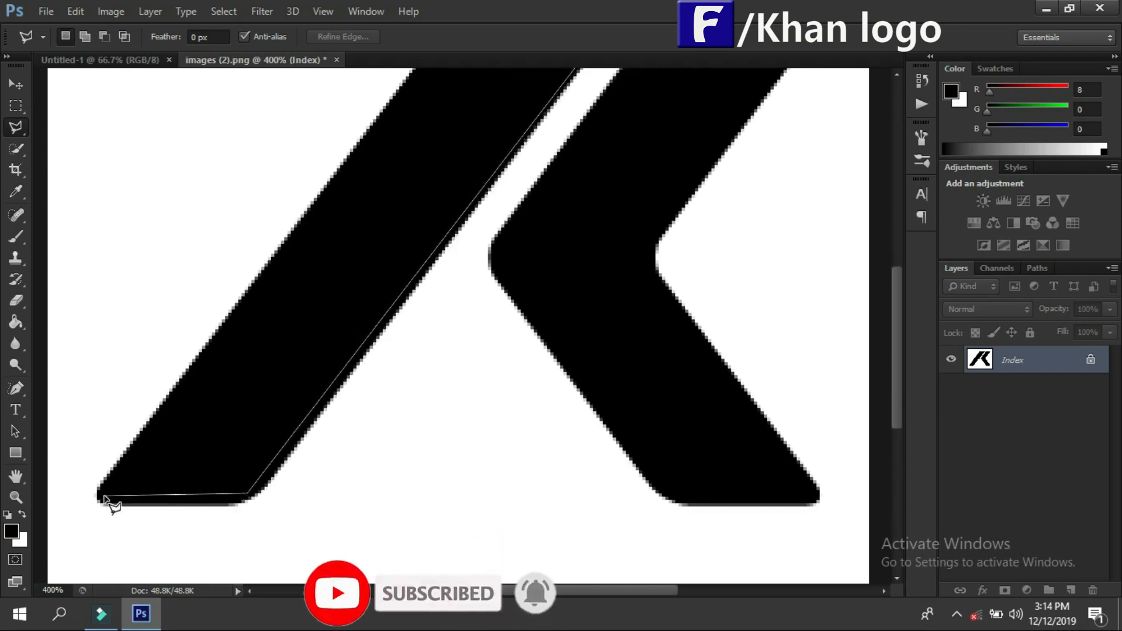
click(106, 494)
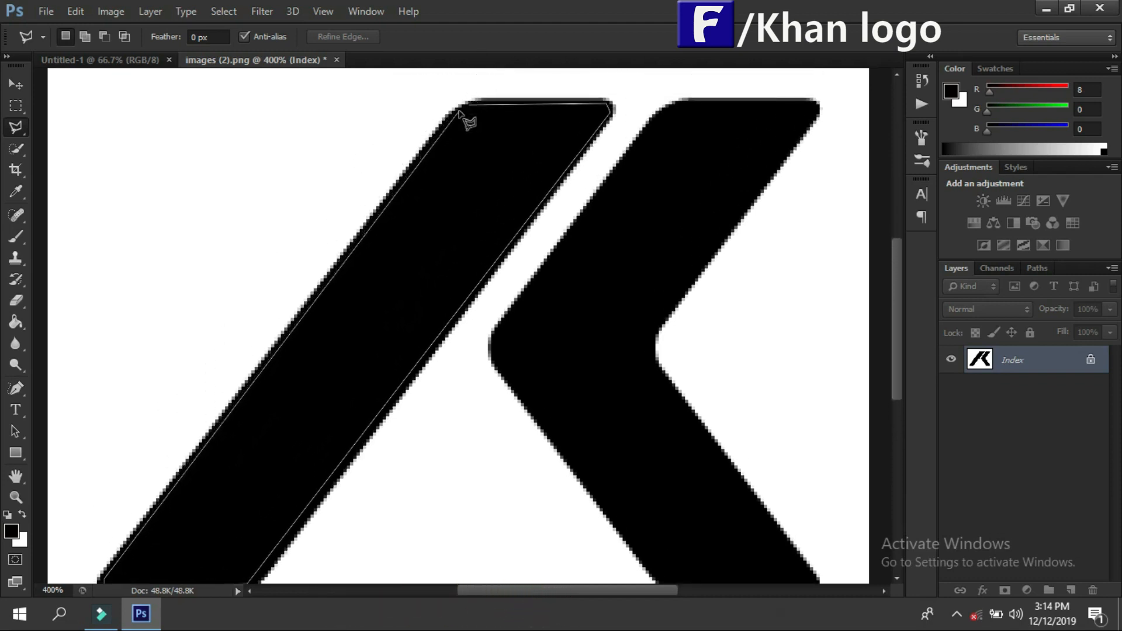
click(472, 107)
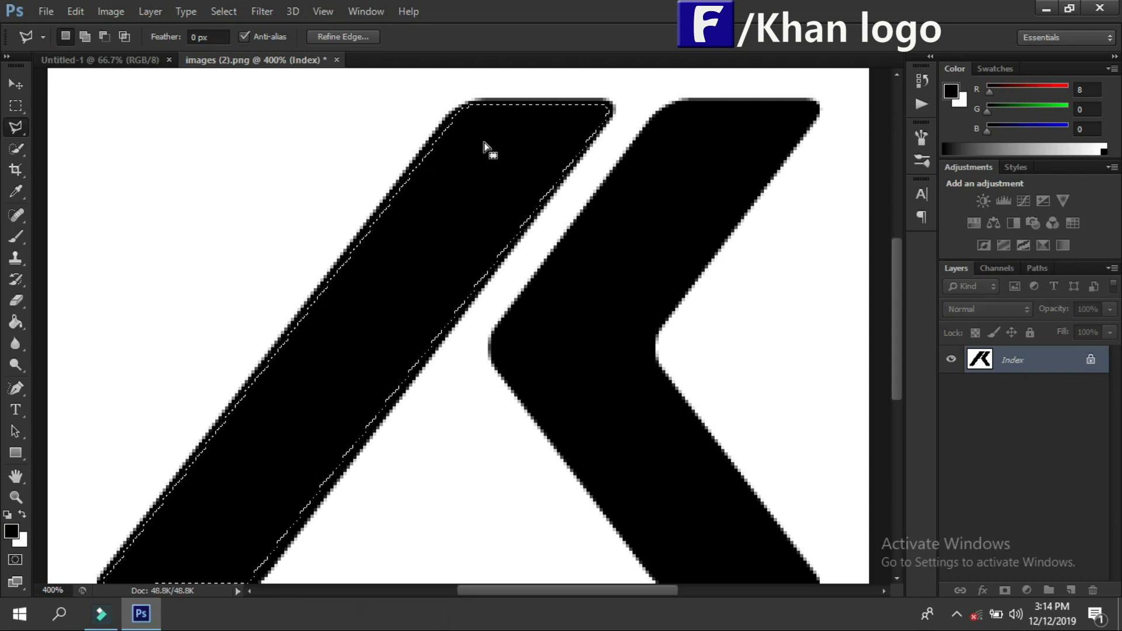
Step: Float images (2).png and copy the selected slanted bar onto the Untitled-1 canvas
drag(242, 66, 536, 80)
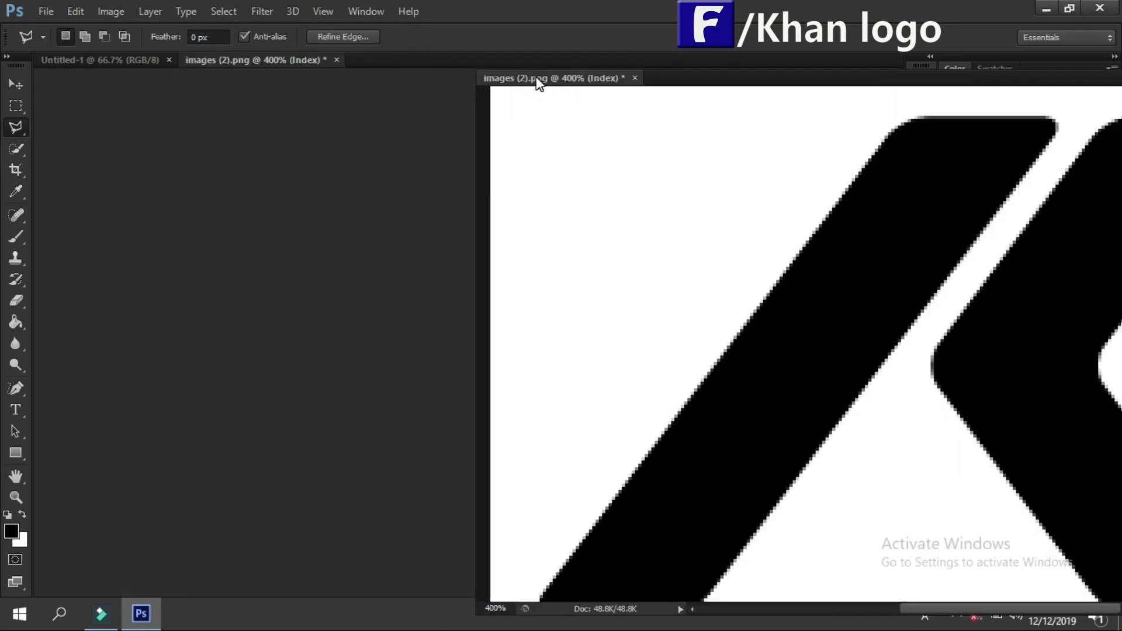
key(v)
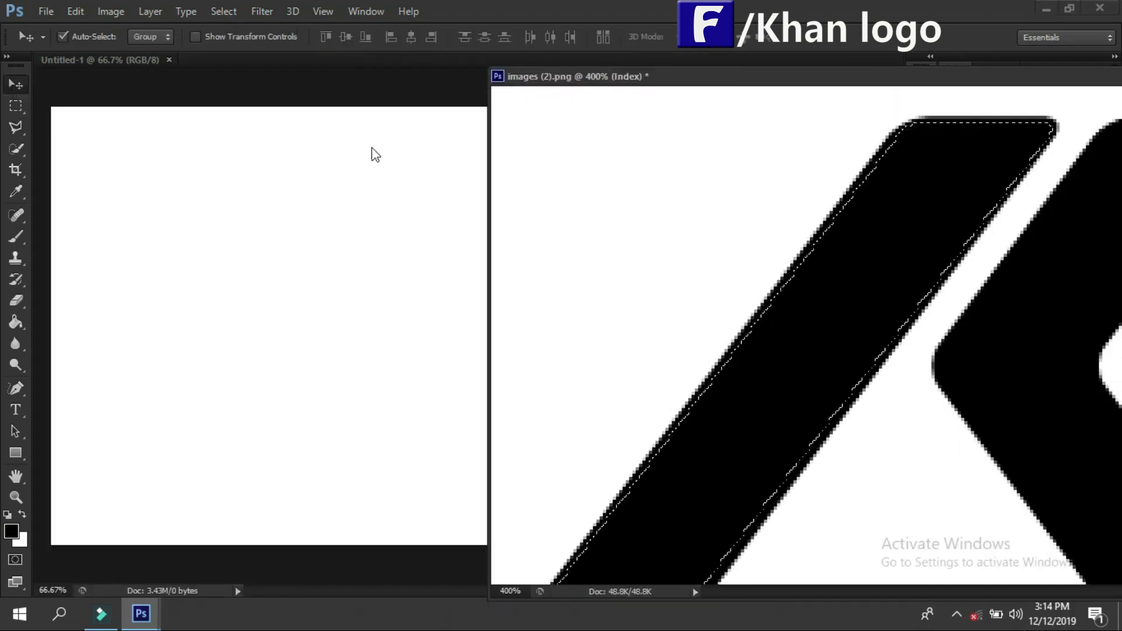
mouse_move(846, 286)
mouse_down()
mouse_move(671, 261)
mouse_move(358, 268)
mouse_move(335, 258)
mouse_up()
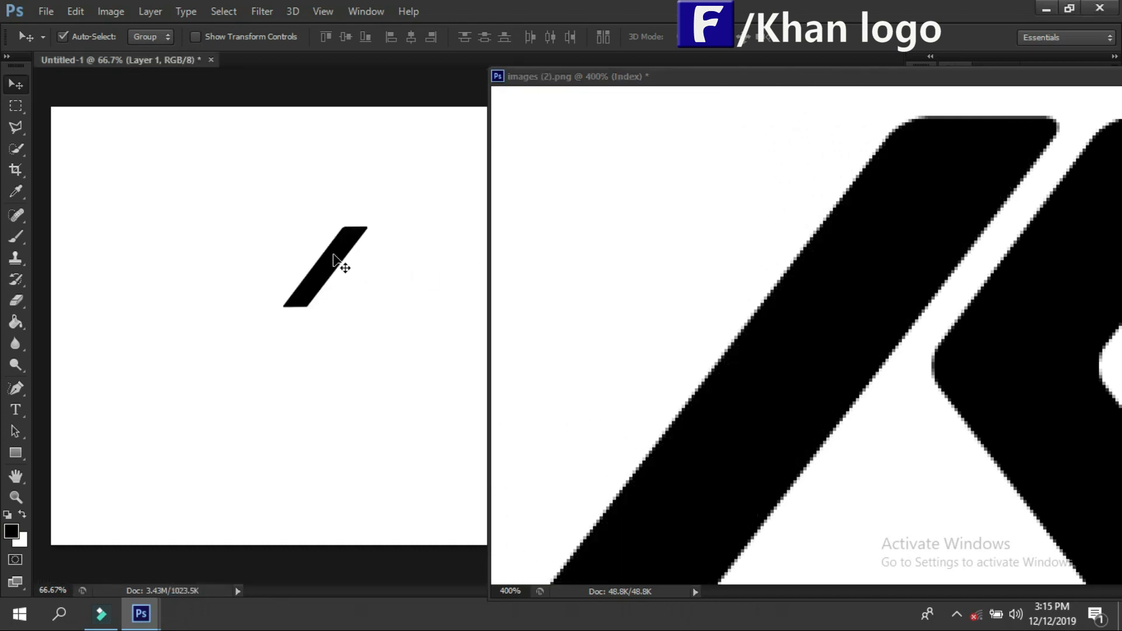
Step: Dock images (2).png again and trace a Polygonal Lasso selection just inside the K's angled chevron
drag(800, 81, 325, 61)
drag(896, 329, 893, 338)
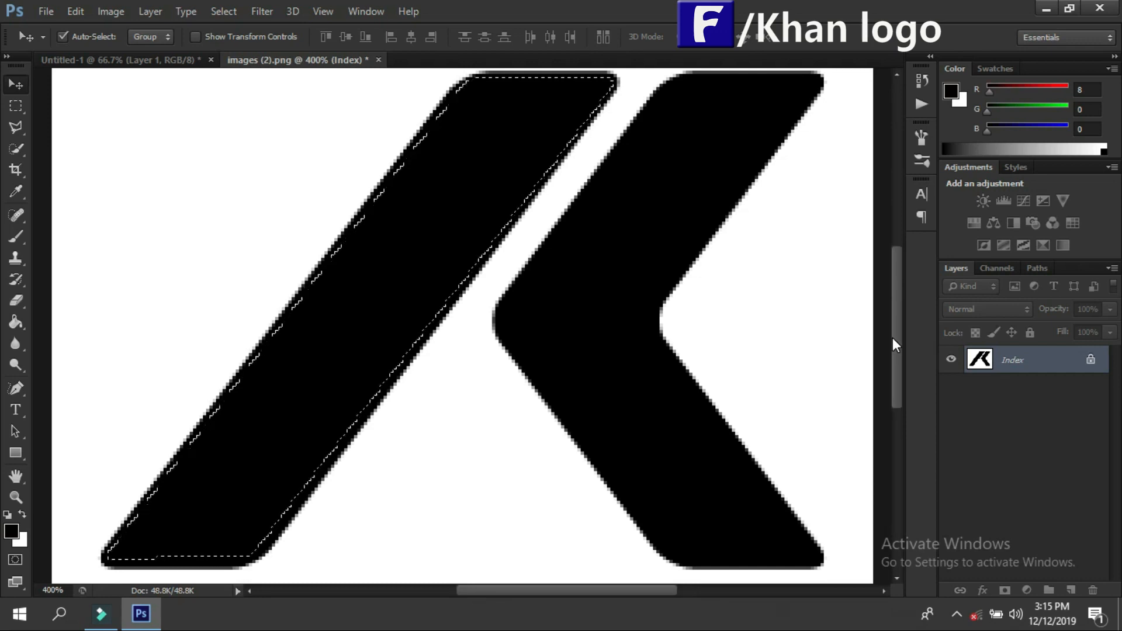
key(l)
click(678, 82)
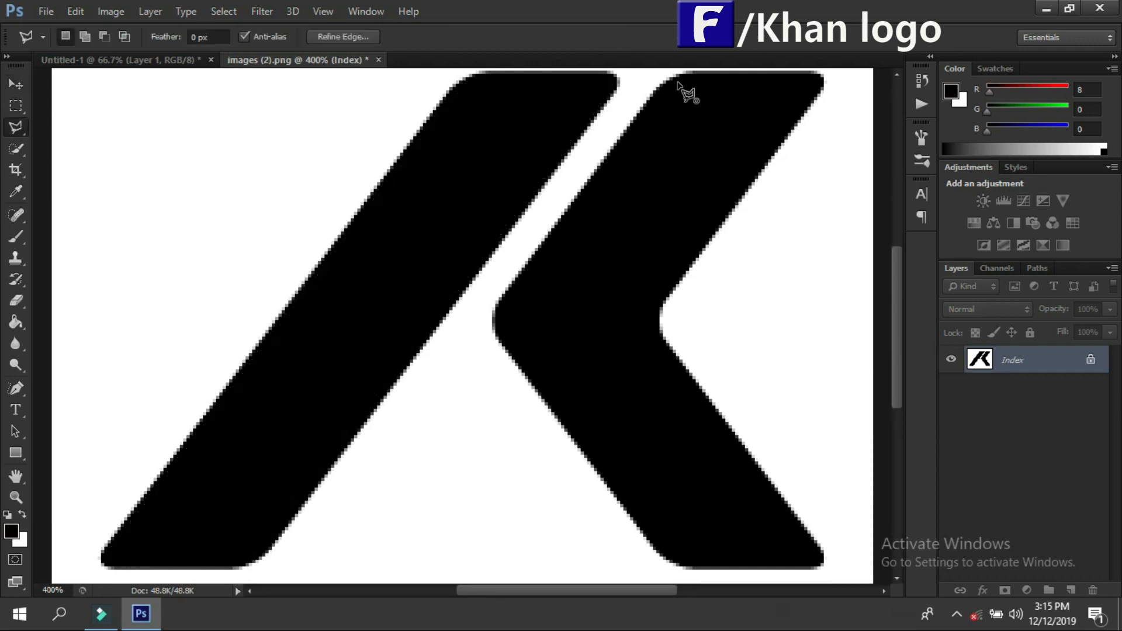
click(817, 83)
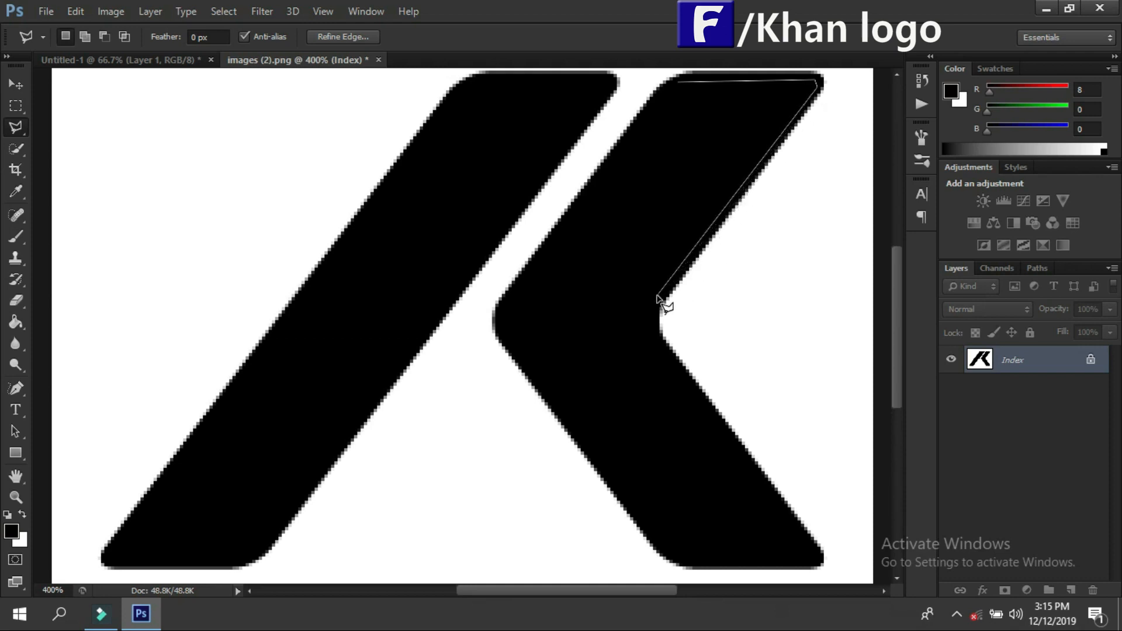
click(654, 336)
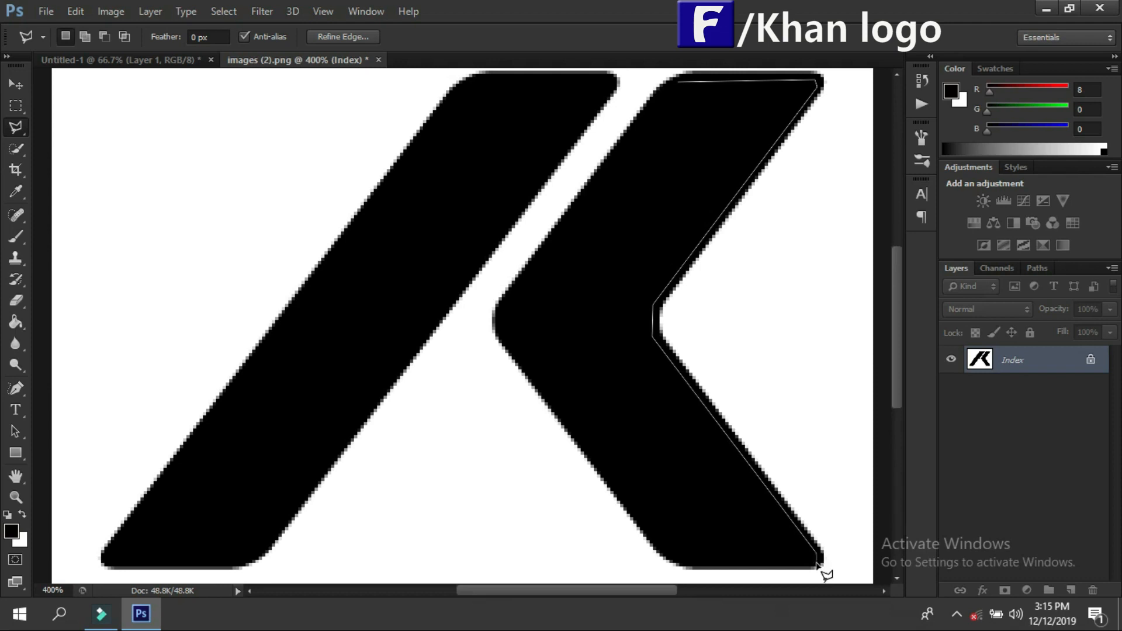
click(682, 565)
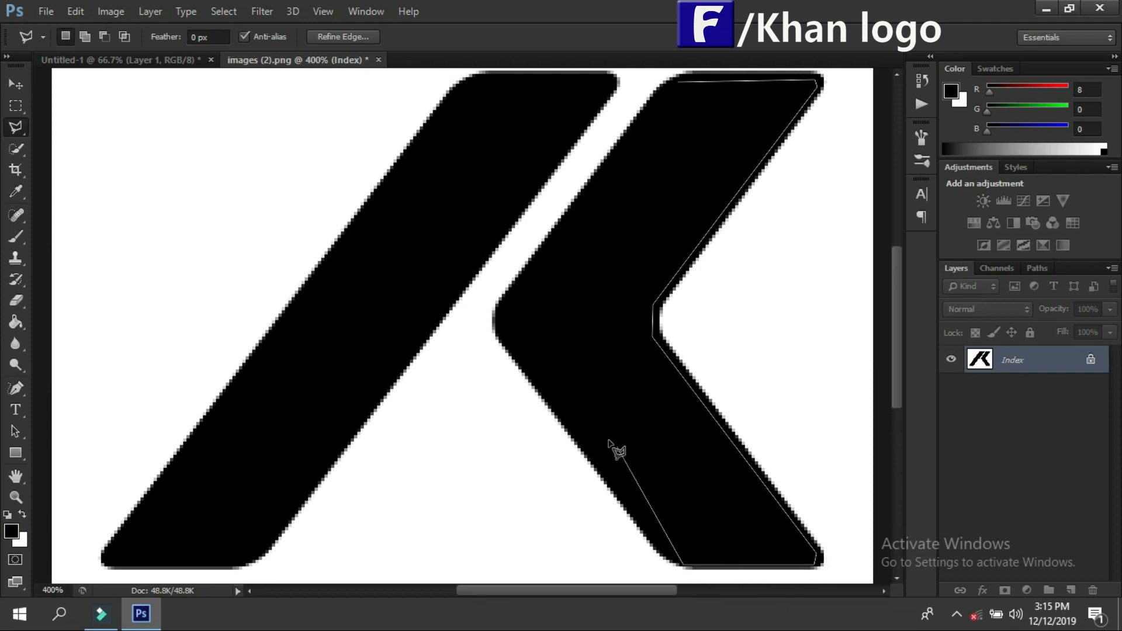
click(501, 310)
scroll(584, 245, up, 1)
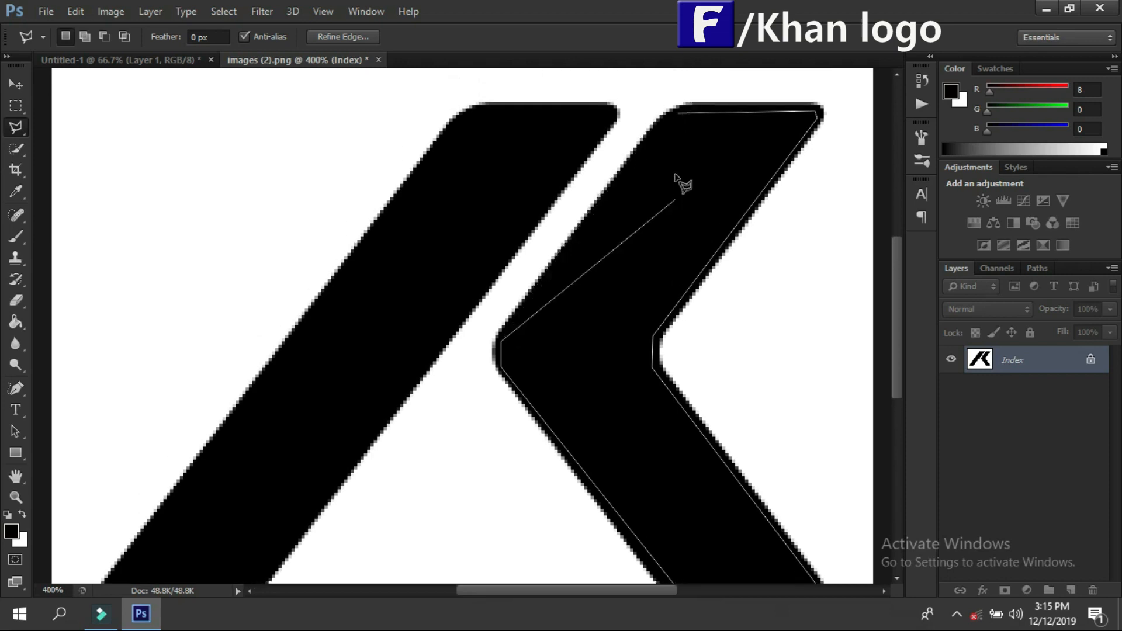
click(679, 117)
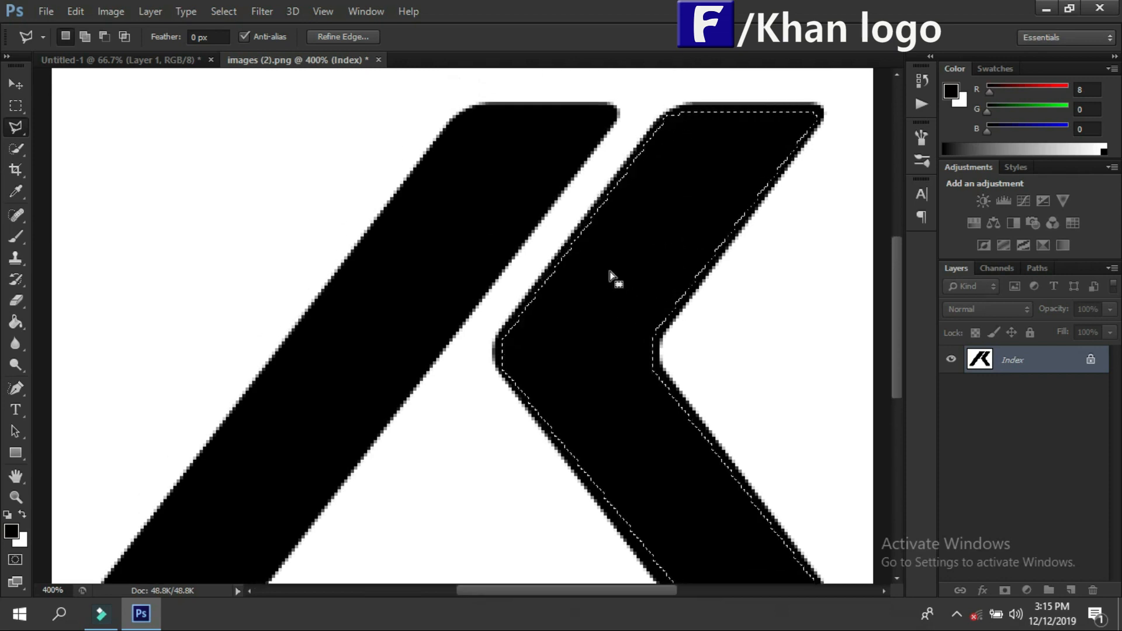
Step: Copy the selected chevron into Untitled-1 beside the slanted bar to form the K, and close images (2).png
mouse_move(255, 55)
mouse_down()
mouse_move(386, 84)
mouse_move(549, 84)
mouse_up()
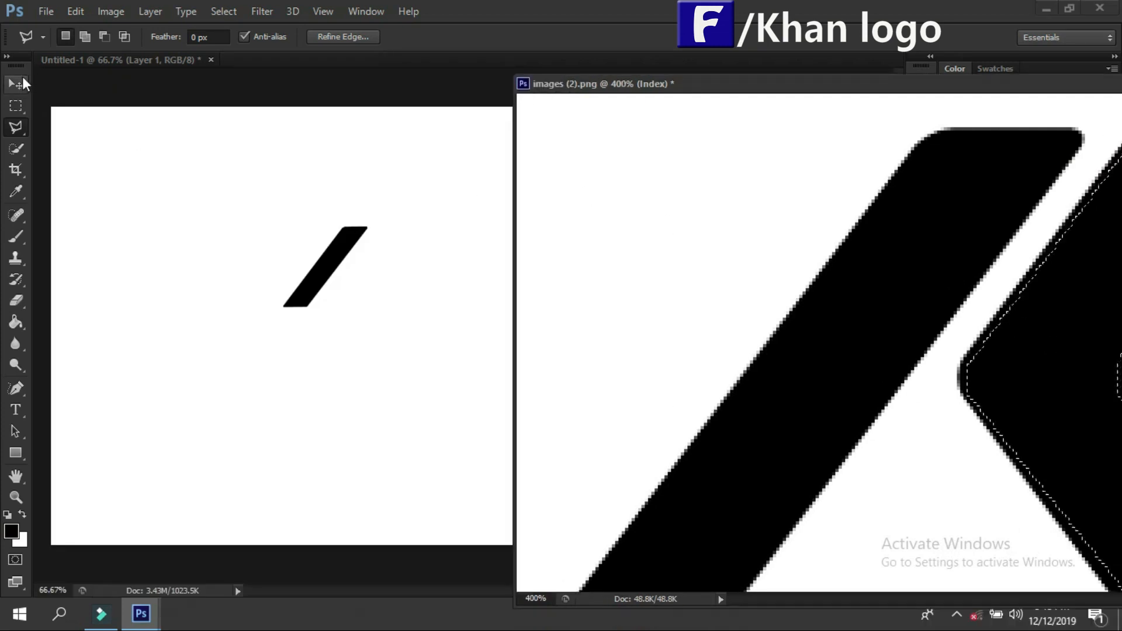
key(v)
mouse_move(1084, 365)
mouse_down()
mouse_move(525, 345)
mouse_move(423, 322)
mouse_up()
drag(345, 268, 375, 267)
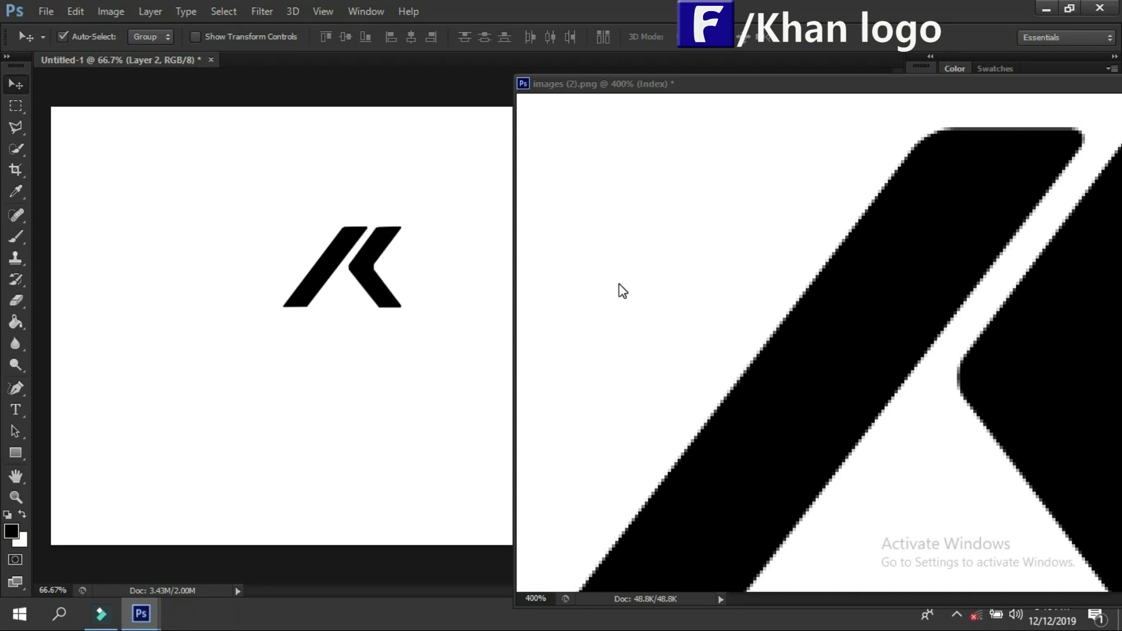
drag(769, 85, 278, 49)
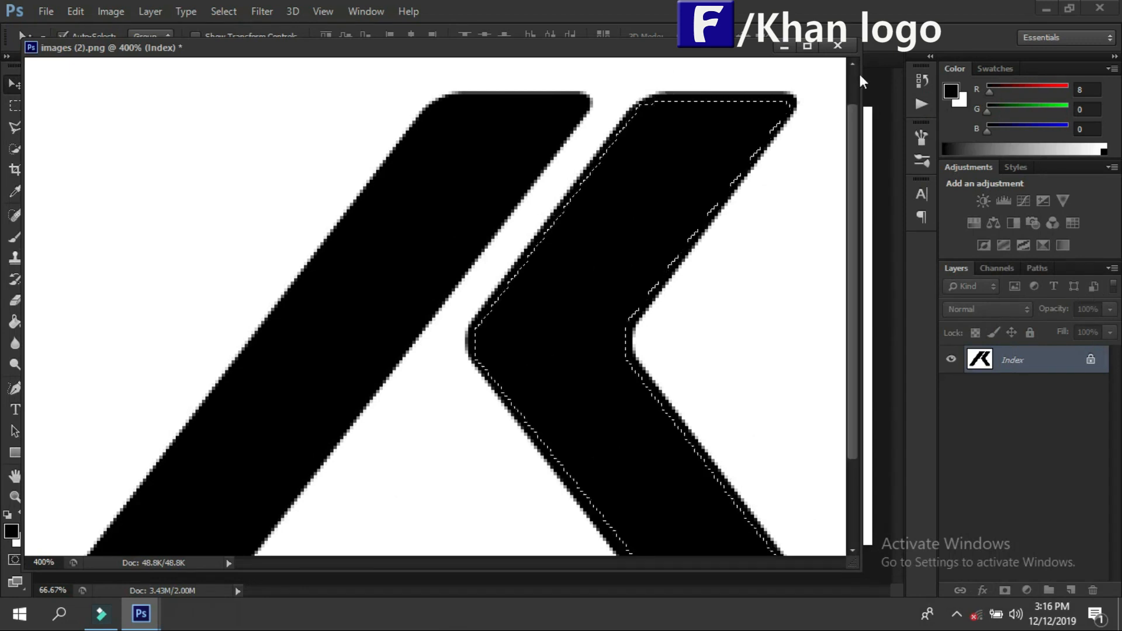
click(838, 45)
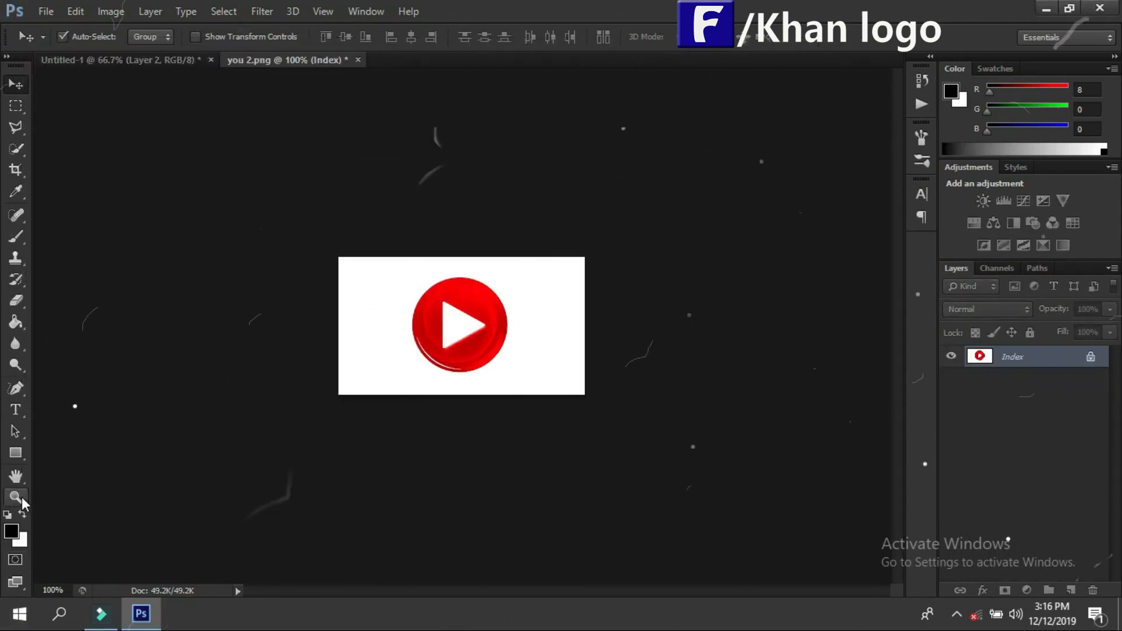
Step: Draw an elliptical selection roughly around the red play button in you 2.png, viewed at 300%
click(16, 497)
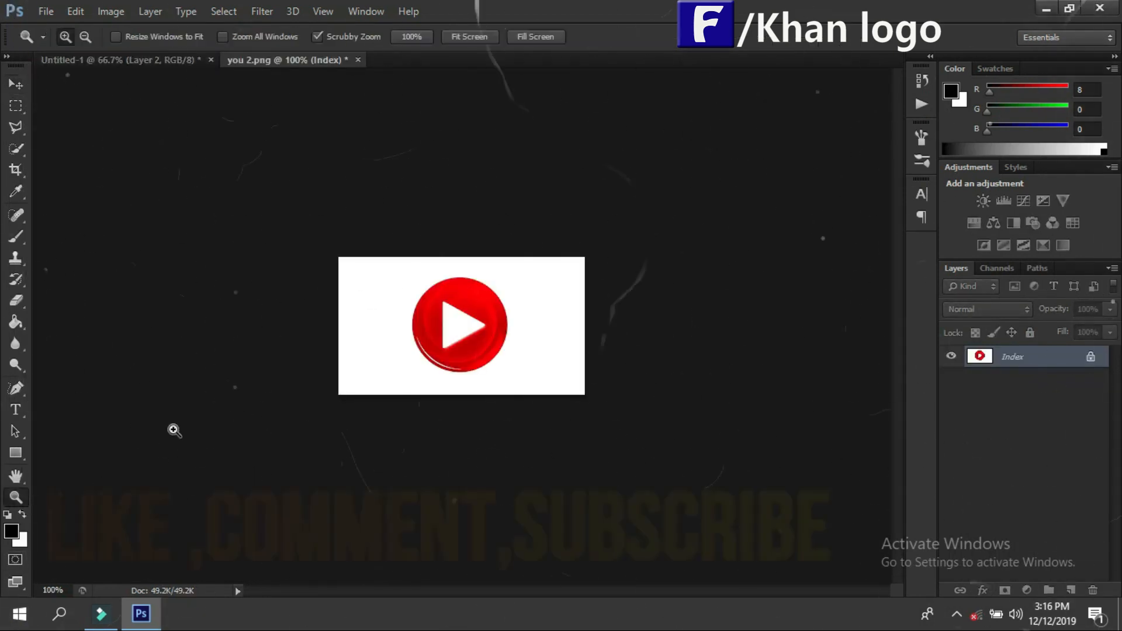
click(439, 325)
click(439, 326)
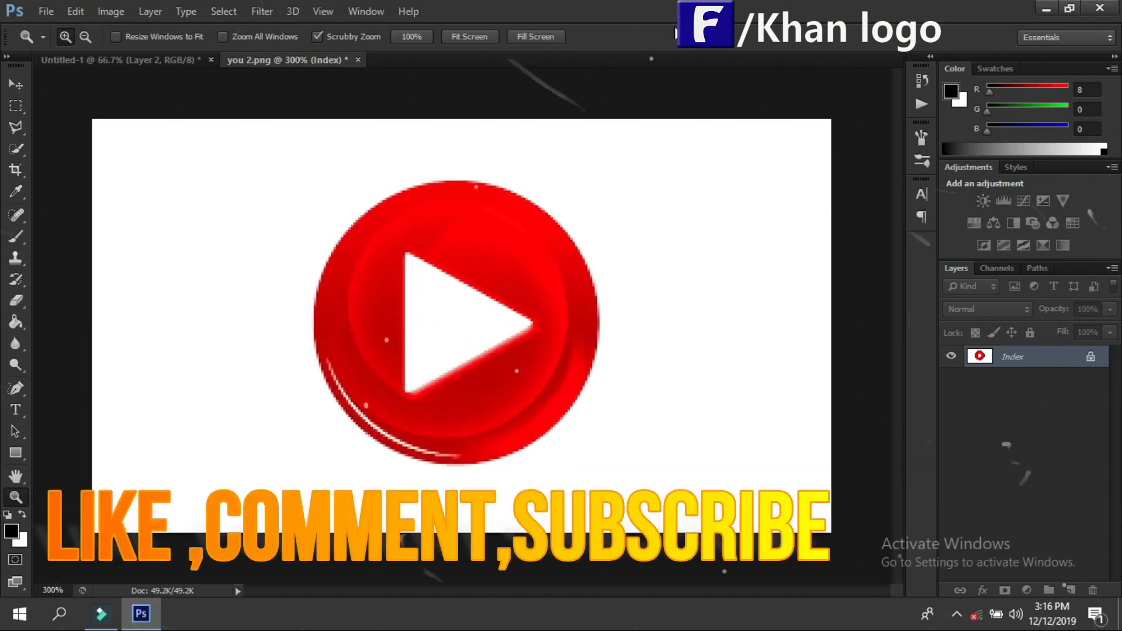
click(16, 106)
click(70, 115)
drag(300, 158, 625, 459)
Step: Transform the selection to 87.88% width and 93.50% height so it fits the red circle, and apply it
right_click(489, 270)
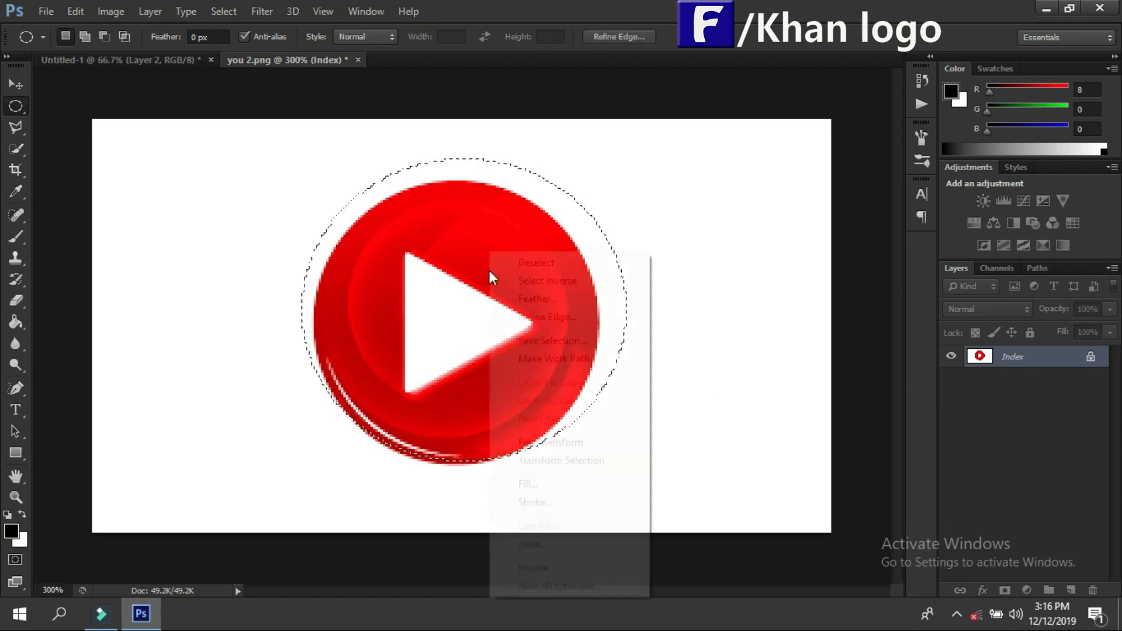
click(583, 459)
drag(464, 156, 464, 174)
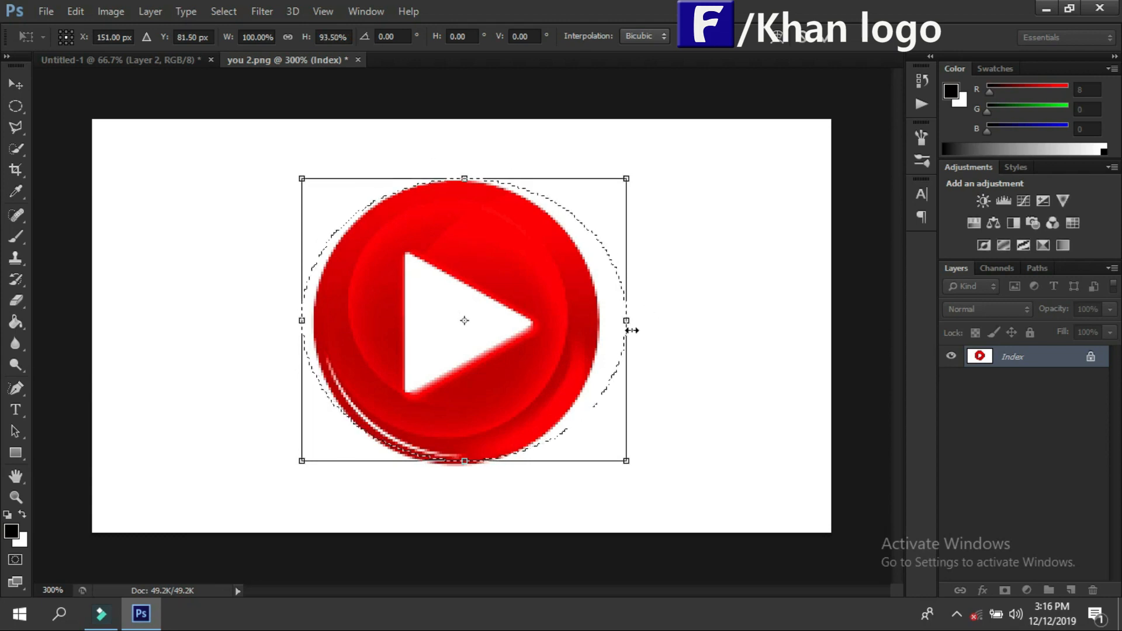
drag(624, 321, 600, 325)
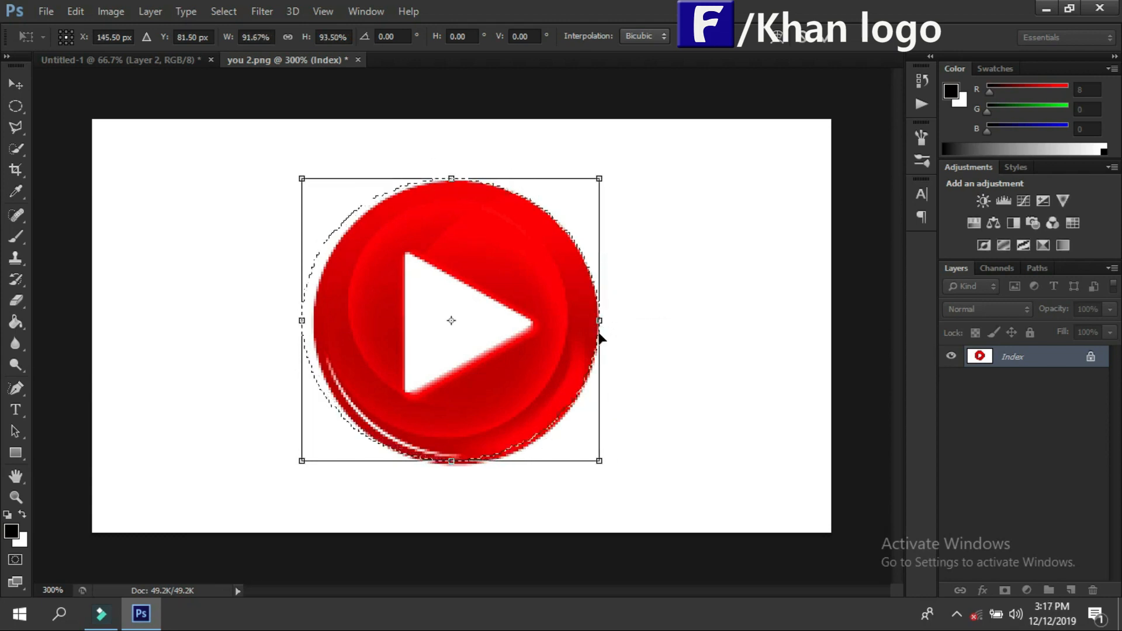
drag(302, 321, 314, 321)
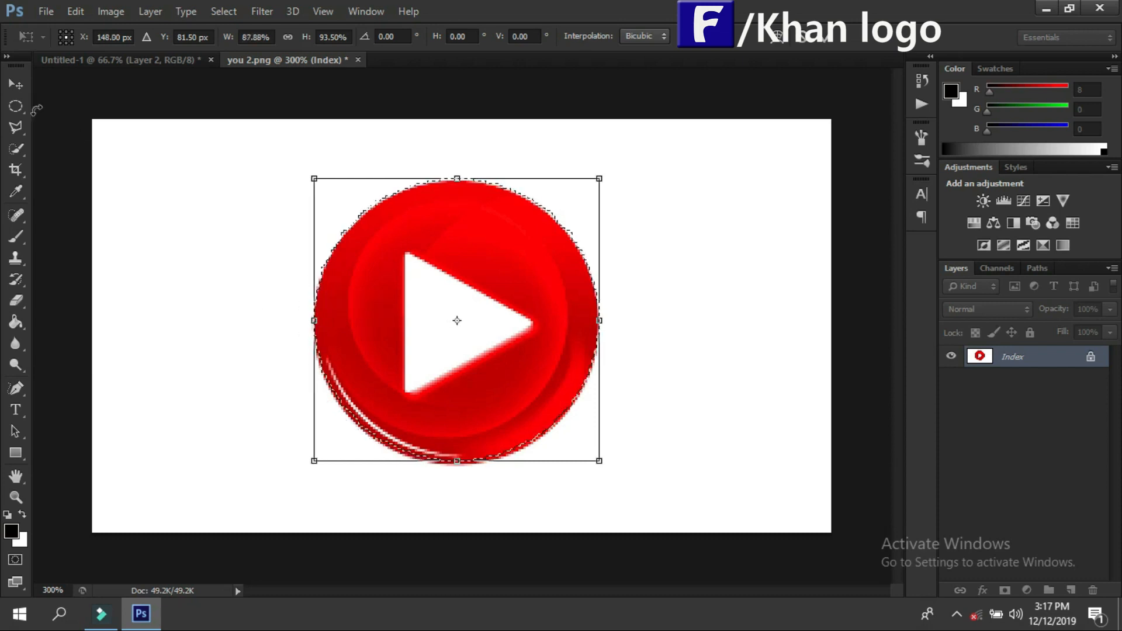
click(16, 84)
click(478, 242)
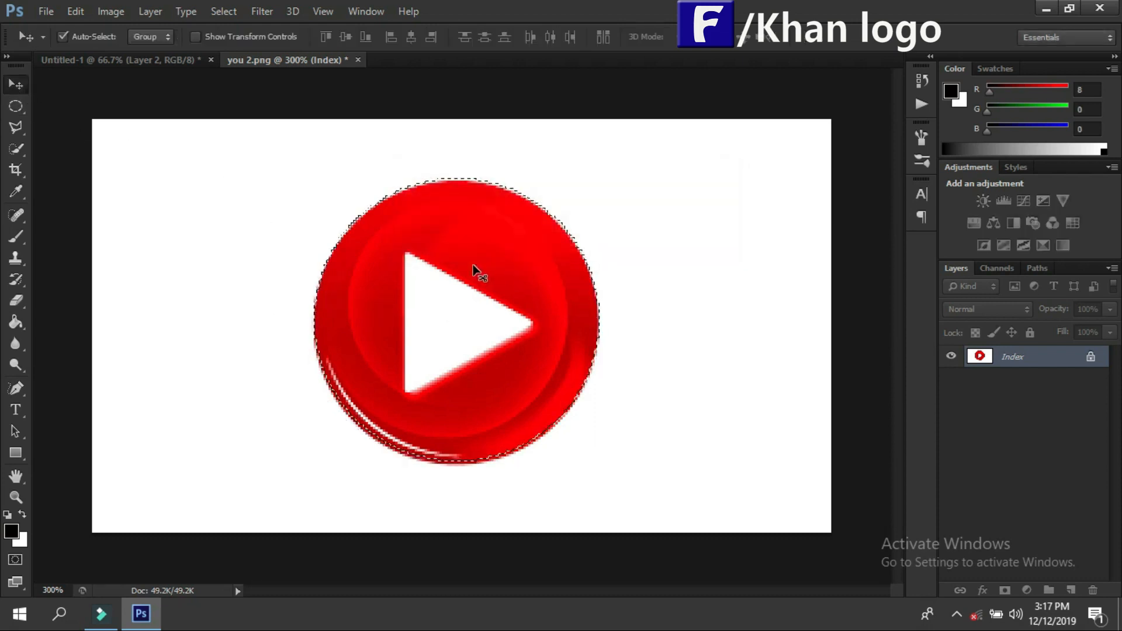
Step: Copy the selected play button into Untitled-1 below the black K, and close you 2.png
drag(274, 60, 641, 105)
drag(1052, 345, 344, 395)
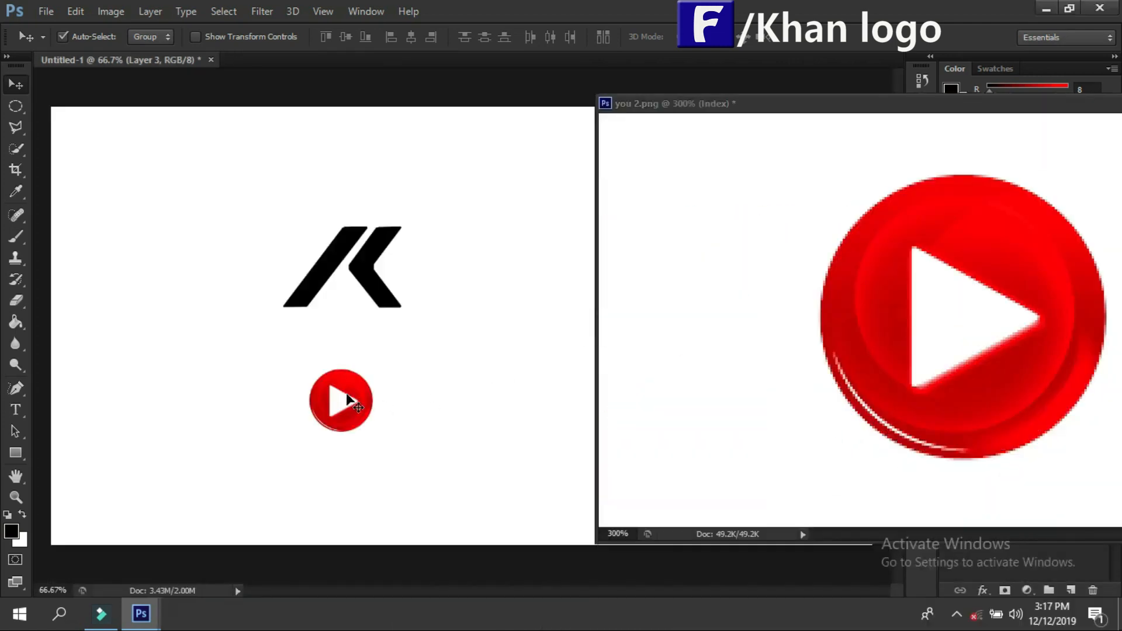
drag(812, 105, 384, 133)
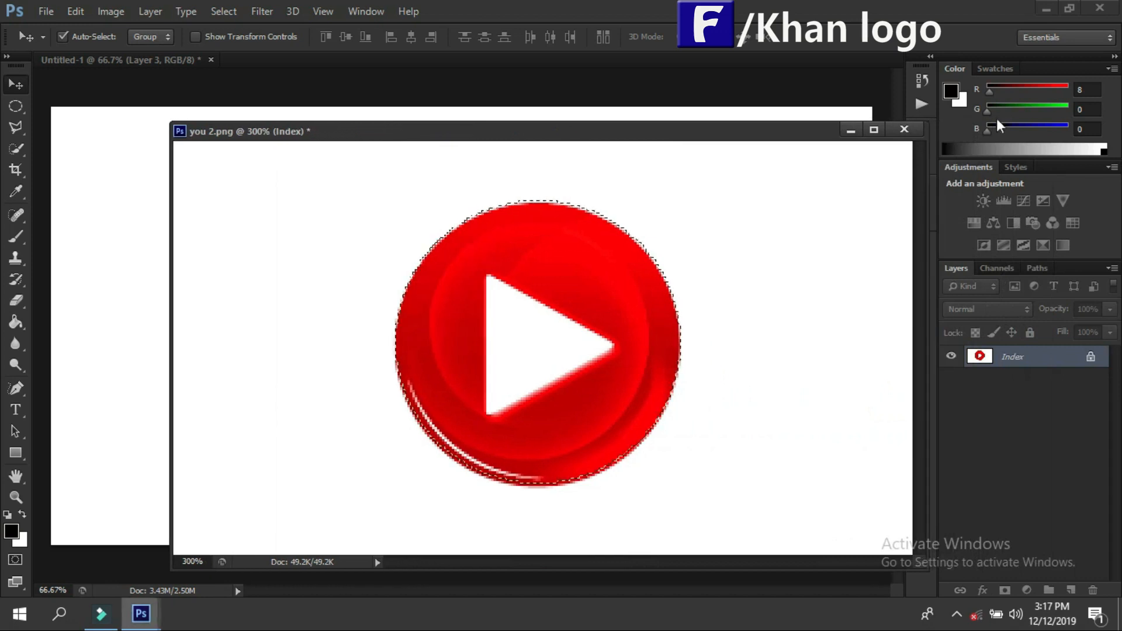
click(904, 129)
click(559, 246)
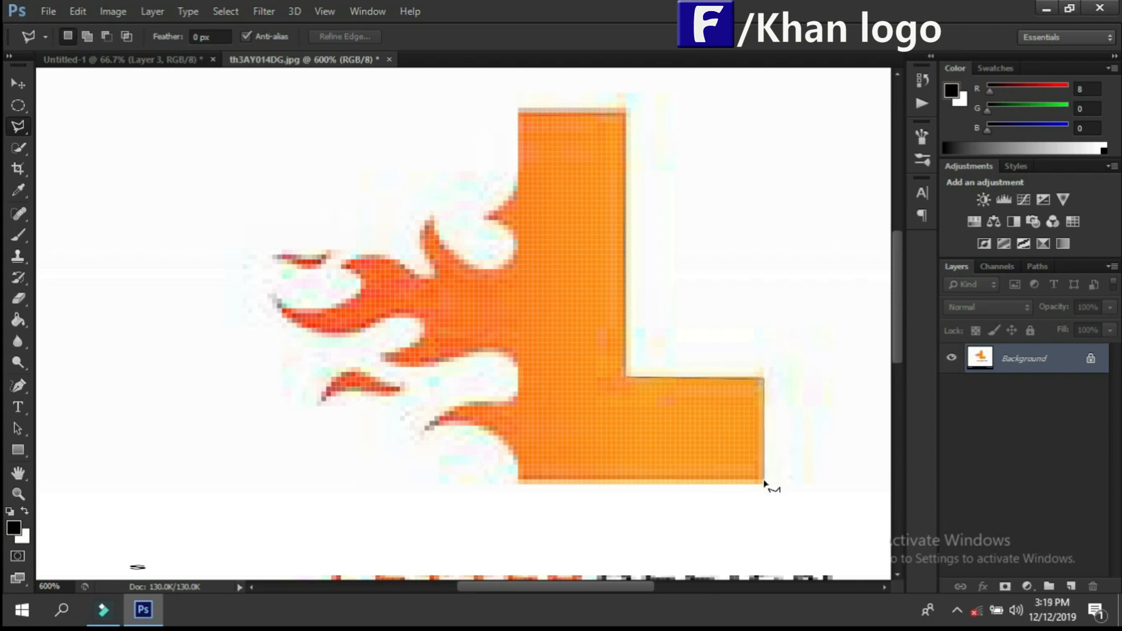
Step: Trace a closed Polygonal Lasso selection around the orange L and its attached flames in th3AY014DG.jpg
click(520, 482)
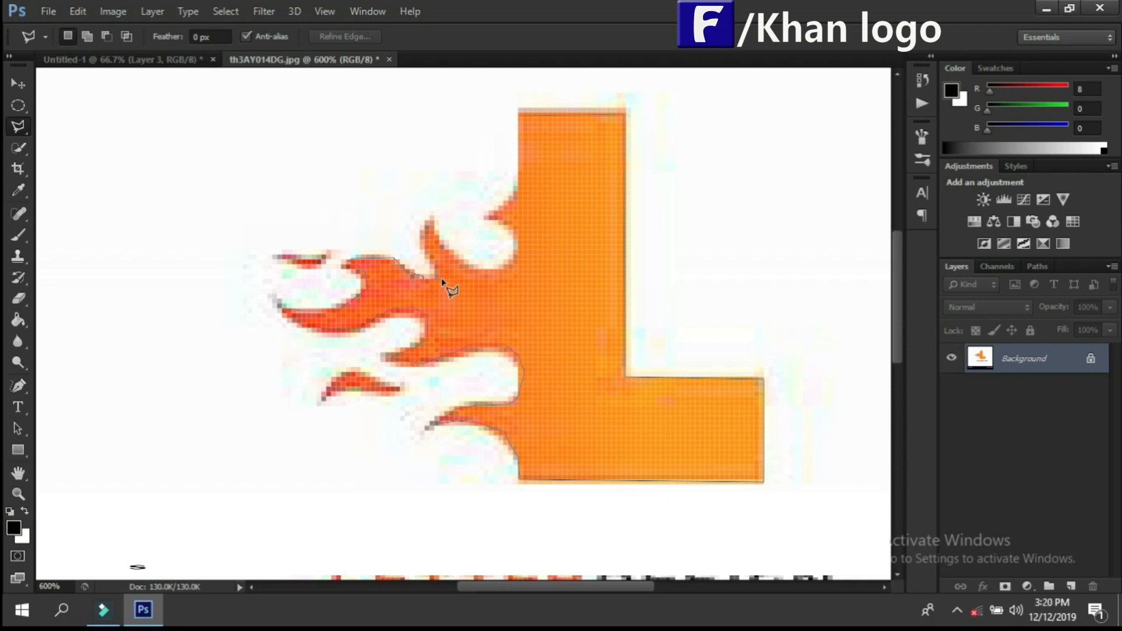
click(427, 242)
click(520, 115)
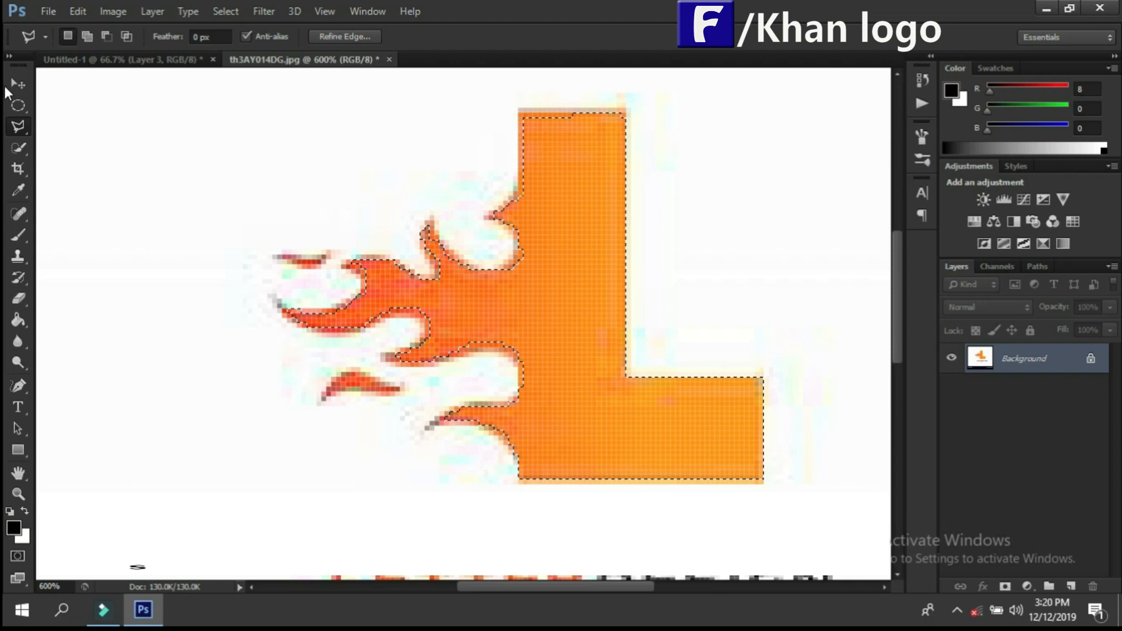
Step: Copy the selected flaming L into Untitled-1, place it beside the play button, and close th3AY014DG.jpg
click(17, 83)
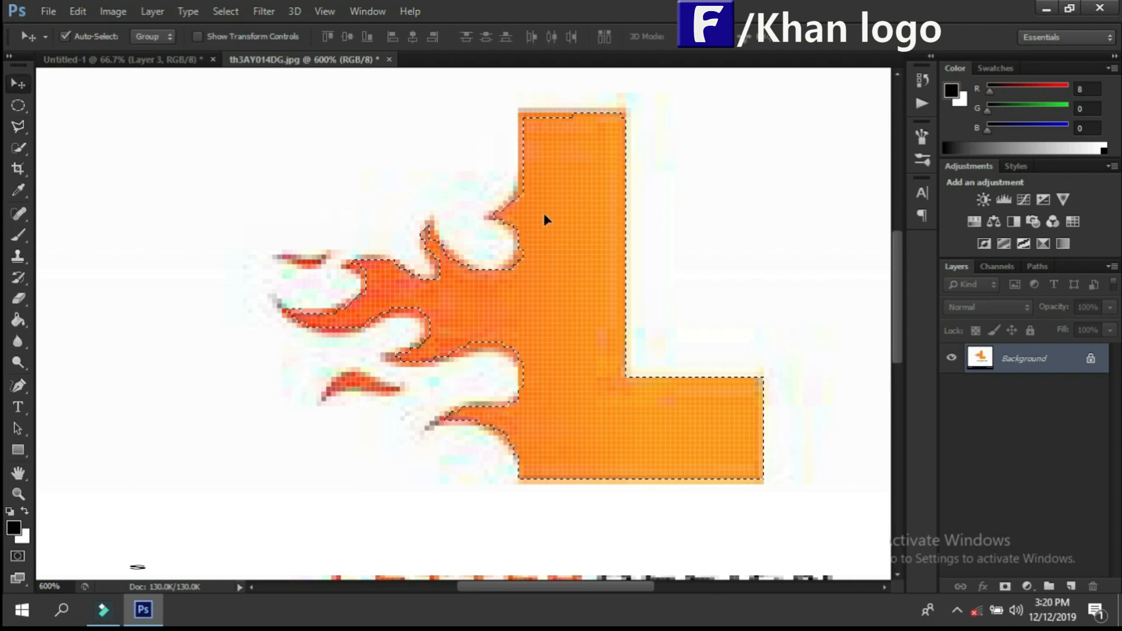
drag(240, 59, 561, 105)
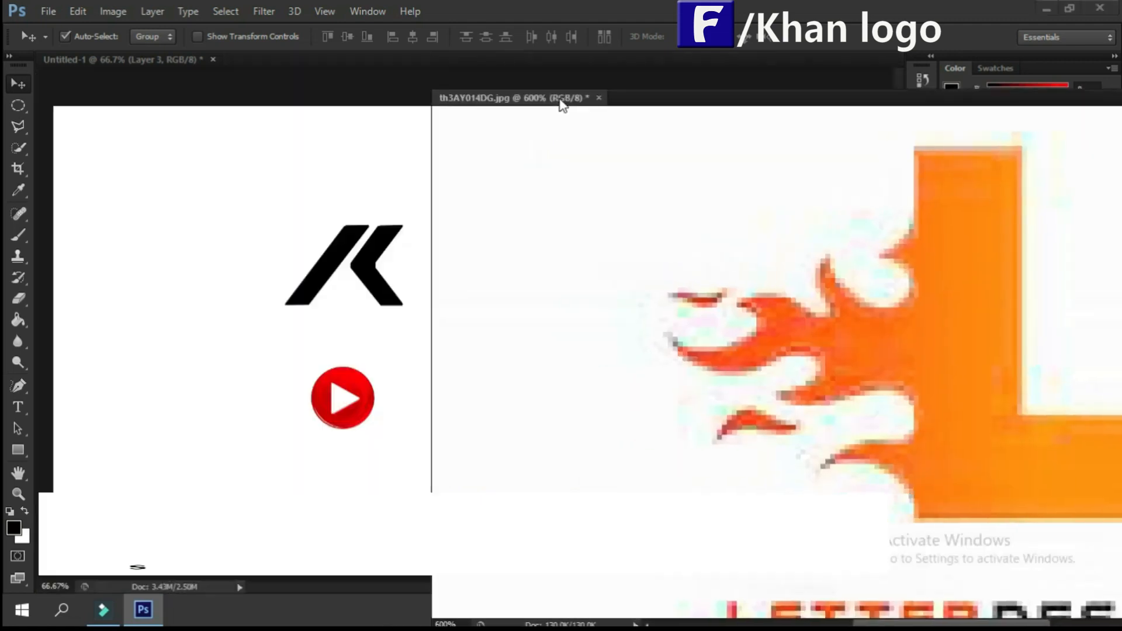
drag(977, 328, 330, 325)
drag(212, 368, 213, 374)
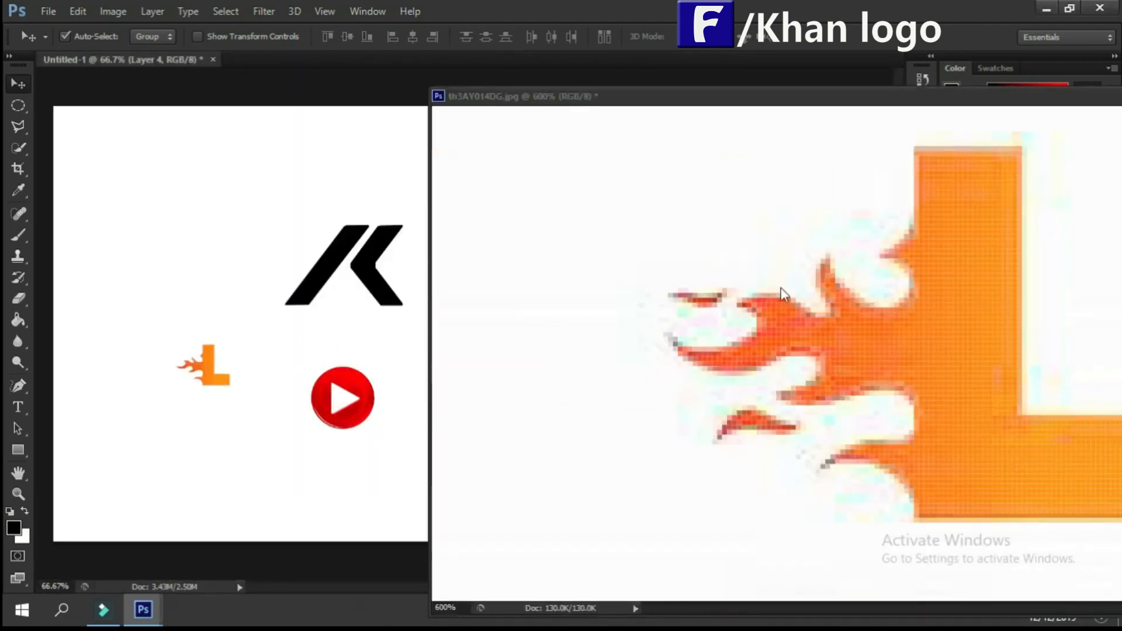
drag(891, 96, 449, 97)
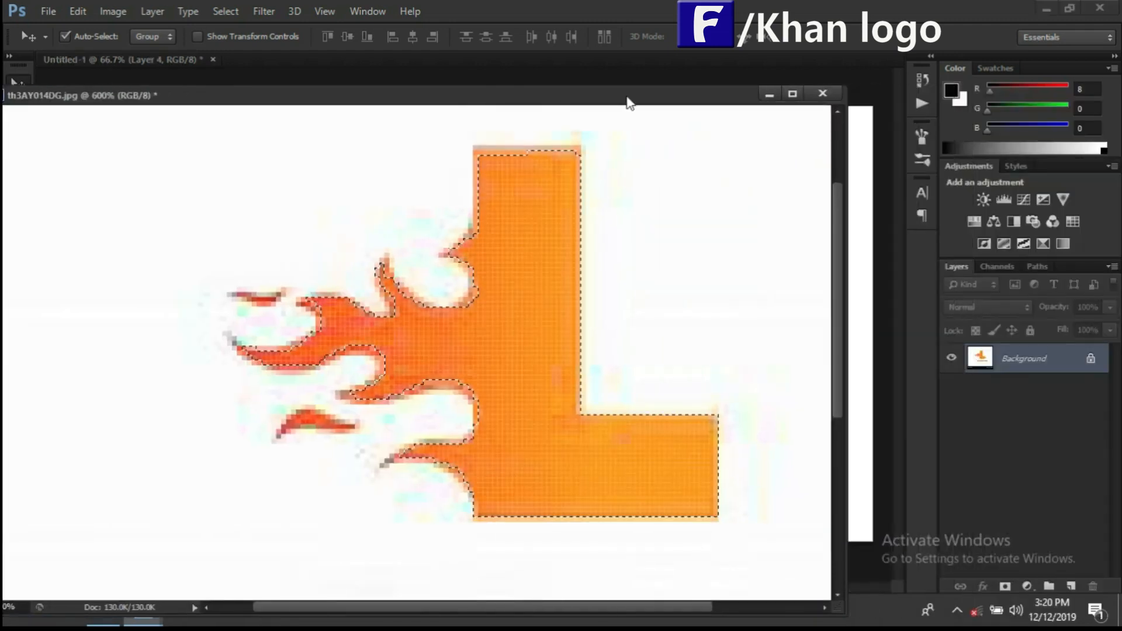
click(827, 91)
Step: Scale the flaming L to 463.27% width and 473.68% height, place it to the right of the black K, and apply the transformation
drag(211, 369, 561, 174)
key(ctrl+t)
drag(482, 222, 483, 256)
drag(552, 209, 631, 168)
drag(551, 261, 541, 330)
drag(493, 231, 487, 199)
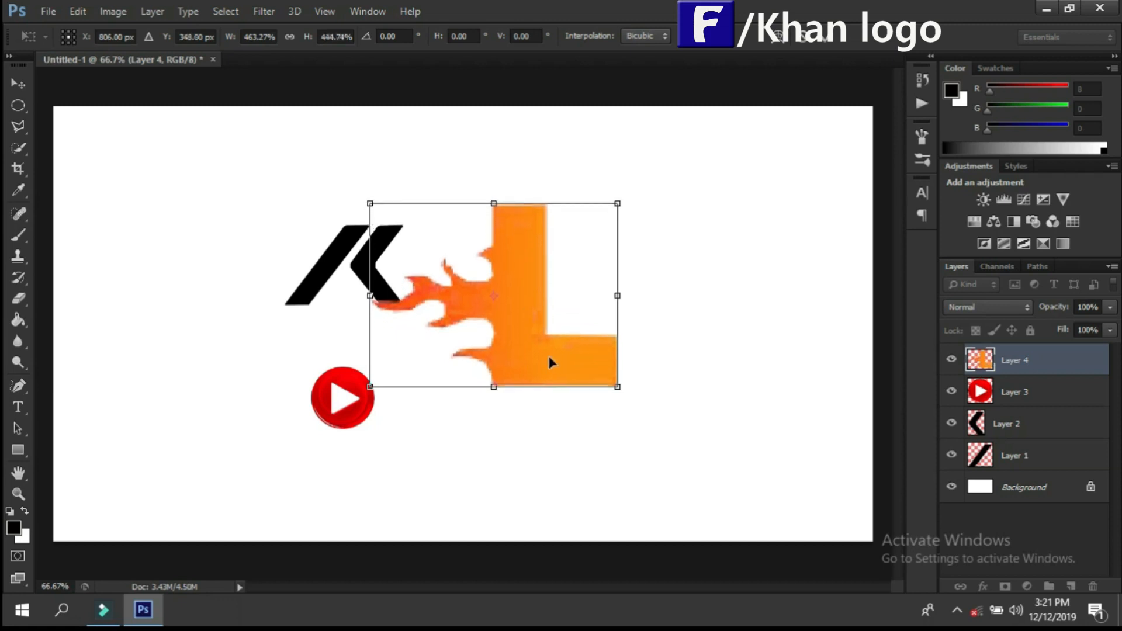
drag(495, 204, 495, 192)
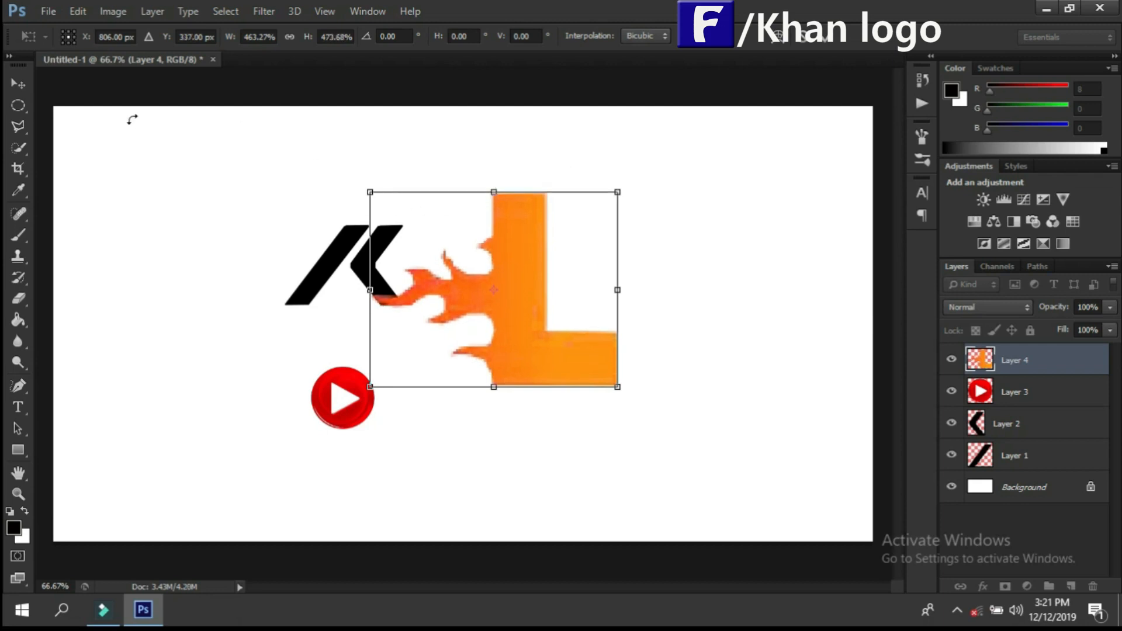
key(v)
click(491, 241)
Step: Enlarge the K's chevron on Layer 2 to 365.98% width and stretch its height to match the orange L
click(368, 260)
key(ctrl+t)
drag(376, 221, 544, 128)
drag(438, 211, 372, 283)
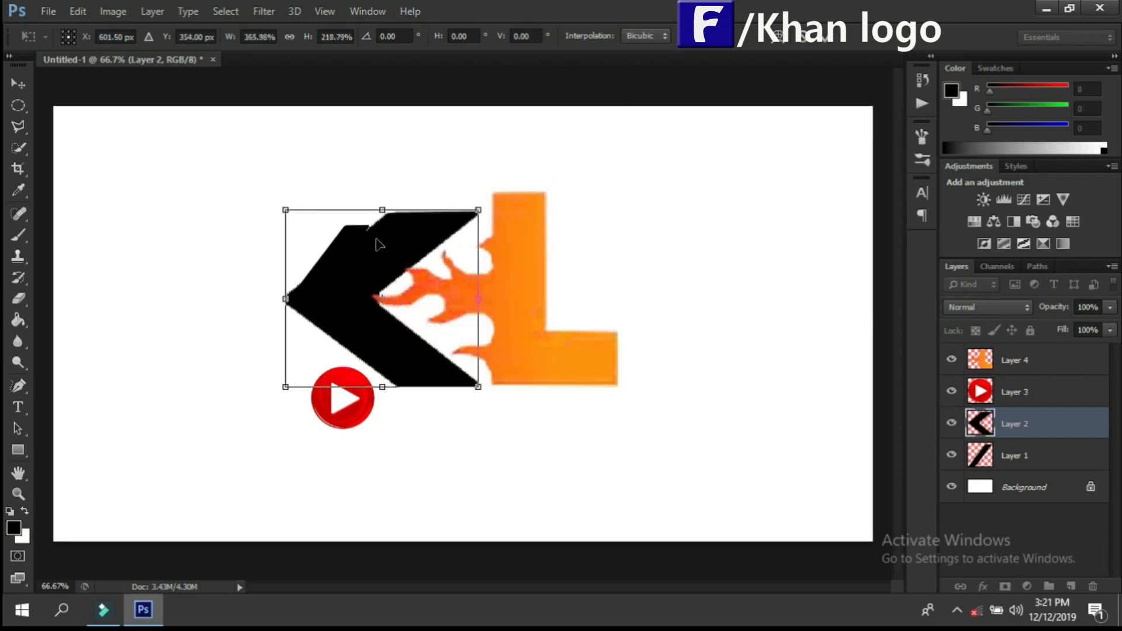
drag(383, 213, 383, 195)
key(v)
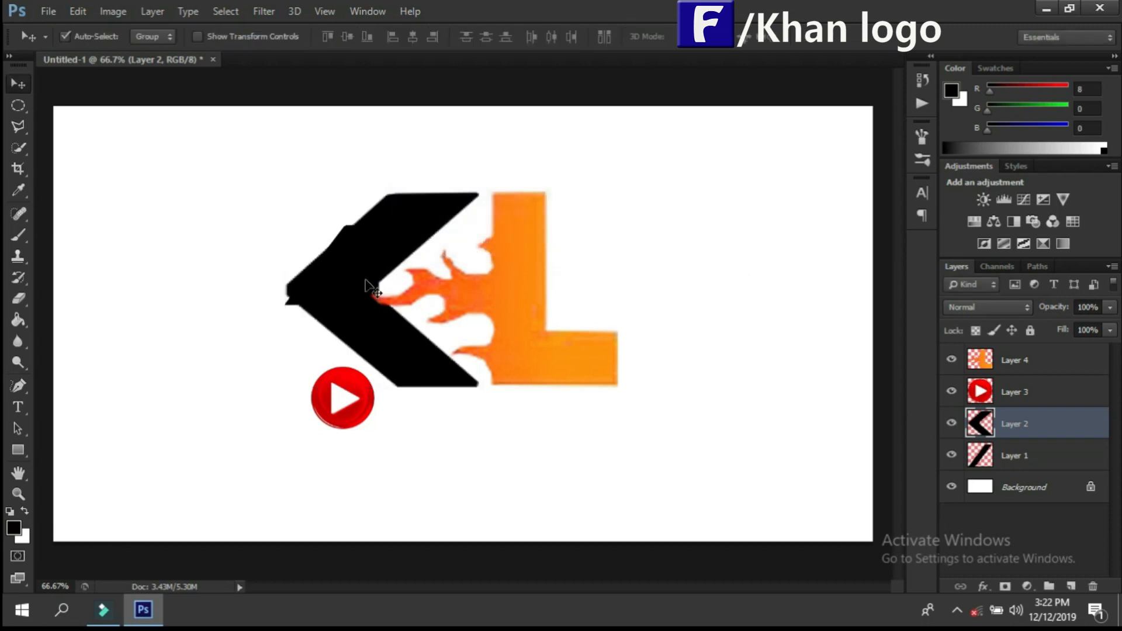
Step: Move the K's diagonal stroke out from behind the chevron, scale it to 292.90% width and 246.62% height, and place it alongside
drag(289, 302, 117, 271)
drag(340, 291, 329, 292)
click(148, 230)
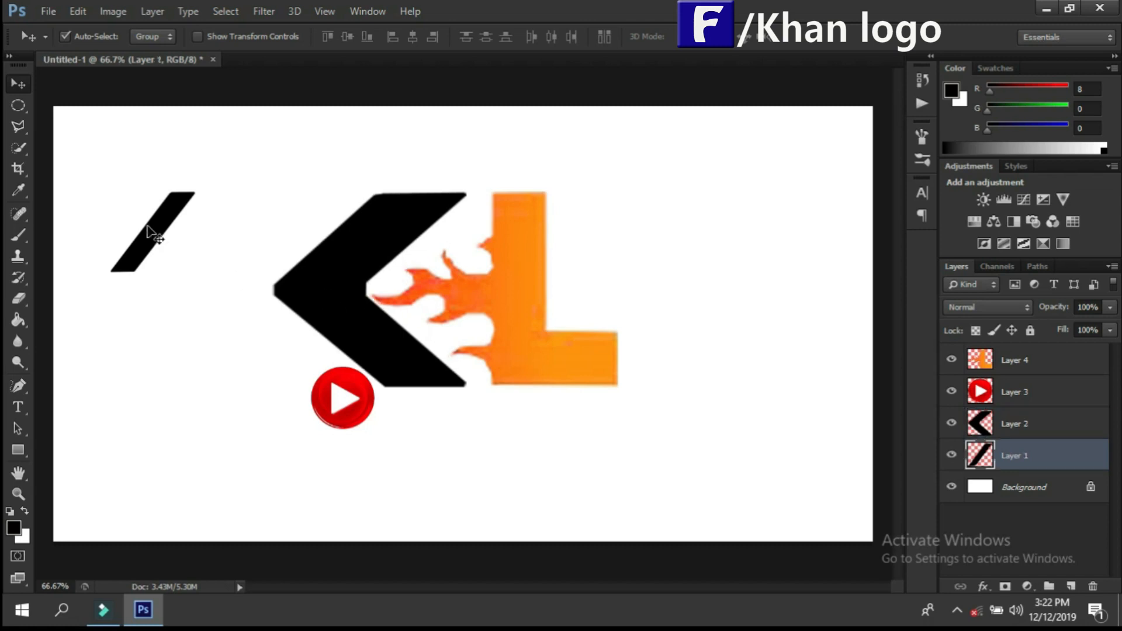
key(ctrl+t)
drag(204, 195, 281, 115)
drag(216, 176, 258, 264)
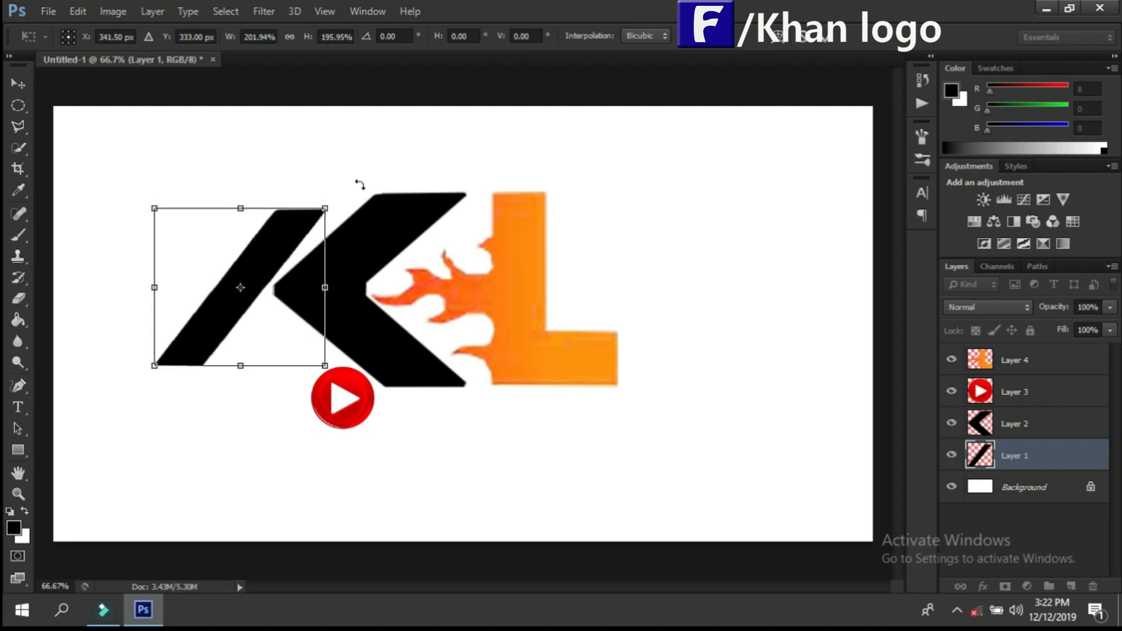
drag(331, 203, 404, 166)
drag(275, 251, 228, 286)
drag(96, 159, 104, 161)
click(26, 86)
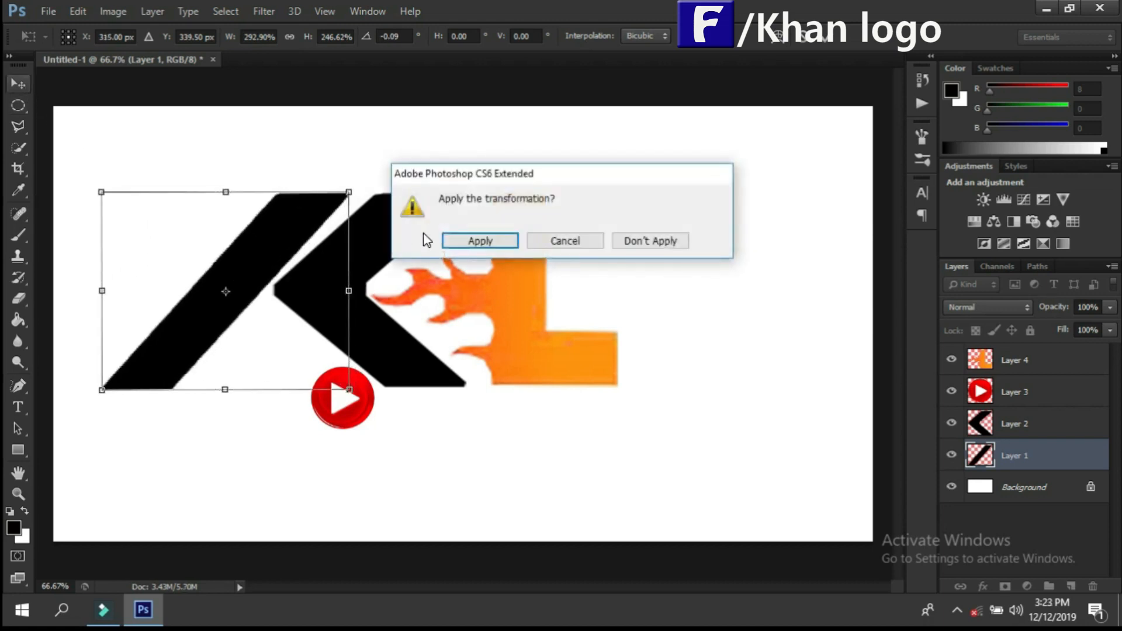
click(478, 240)
Step: Rotate the K's chevron to -1.10° and scale its height to 101.43%, and apply the transformation
click(376, 273)
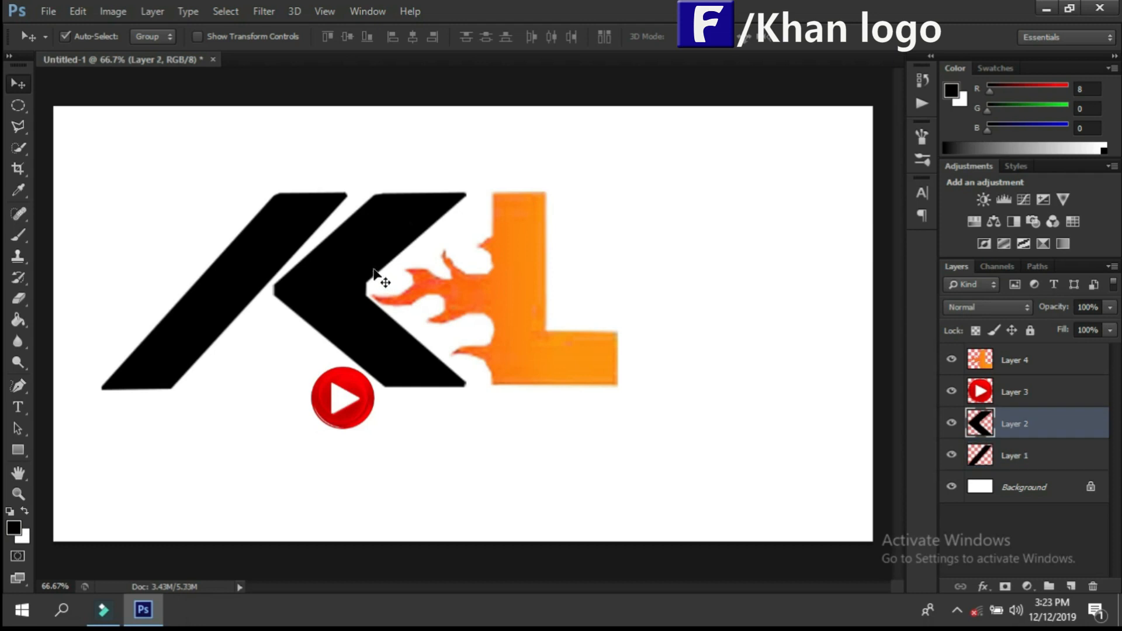
key(ctrl+t)
mouse_move(485, 172)
mouse_down()
mouse_move(476, 167)
mouse_move(476, 177)
mouse_up()
drag(371, 388, 371, 390)
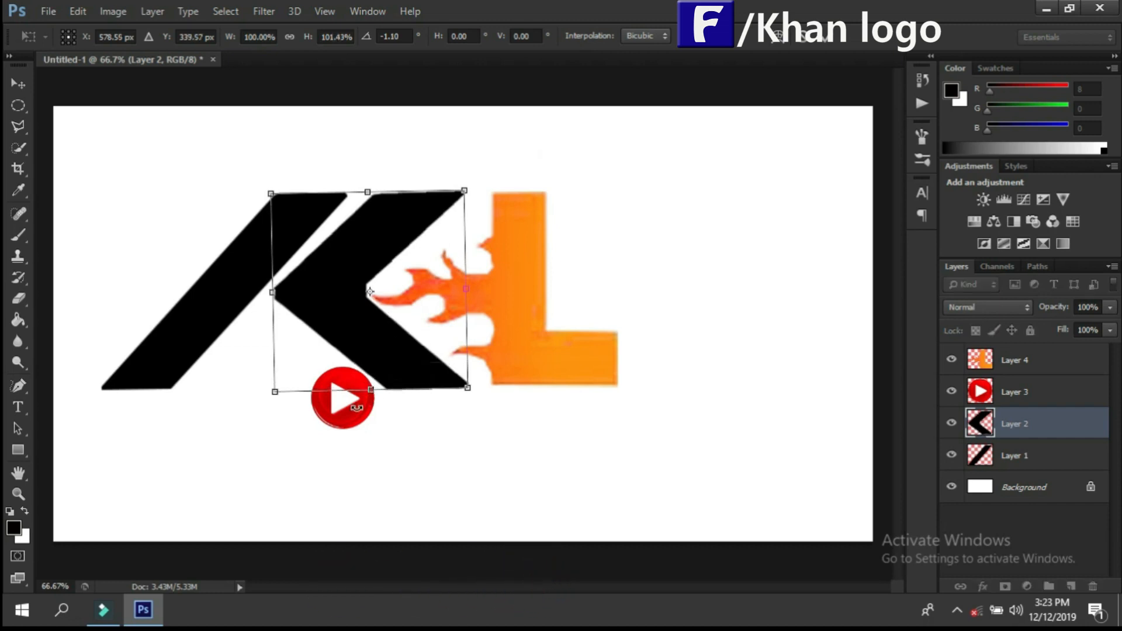
click(18, 84)
click(481, 240)
Step: Move the red play button into the inner corner of the orange L
drag(354, 400, 590, 294)
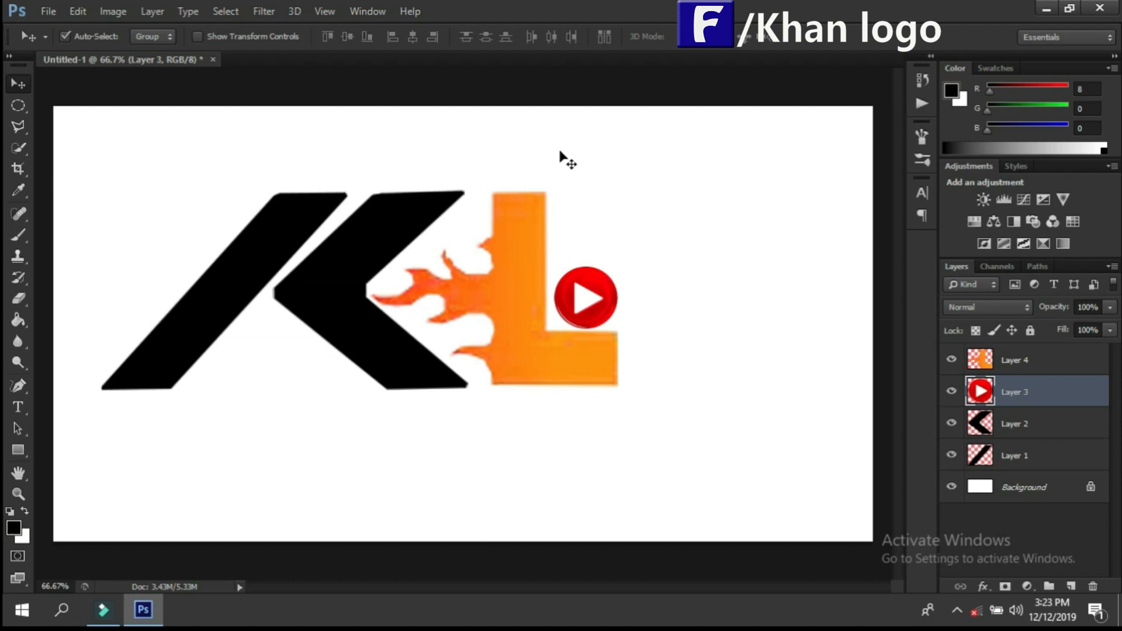
click(305, 221)
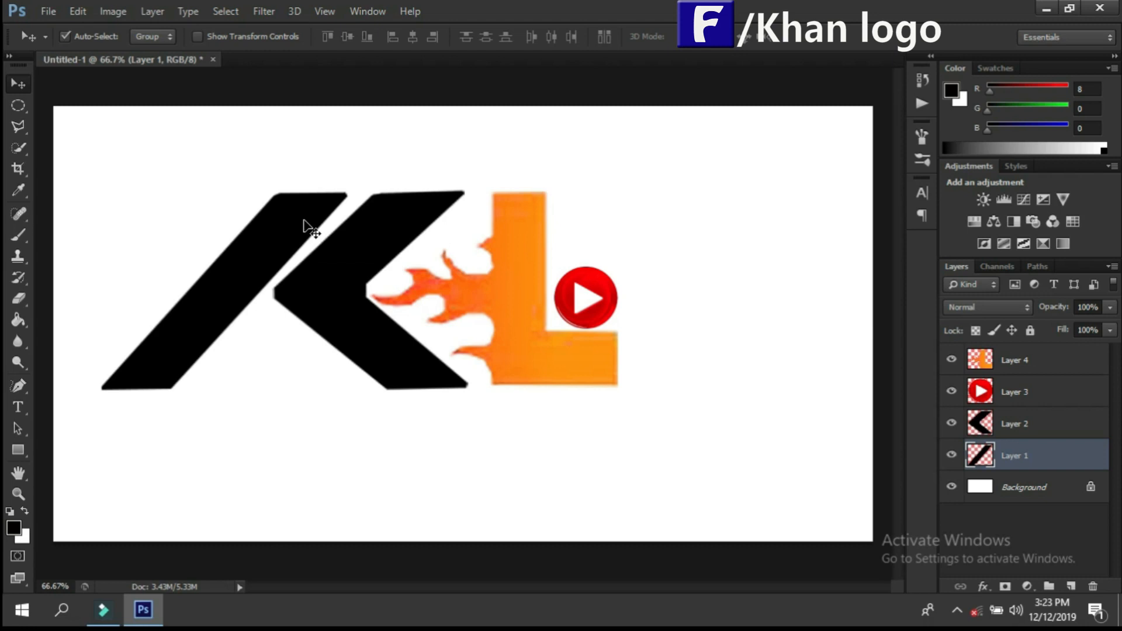
Step: Transform the K's chevron again to 109.88% height and -1.24° rotation, and apply it
click(374, 237)
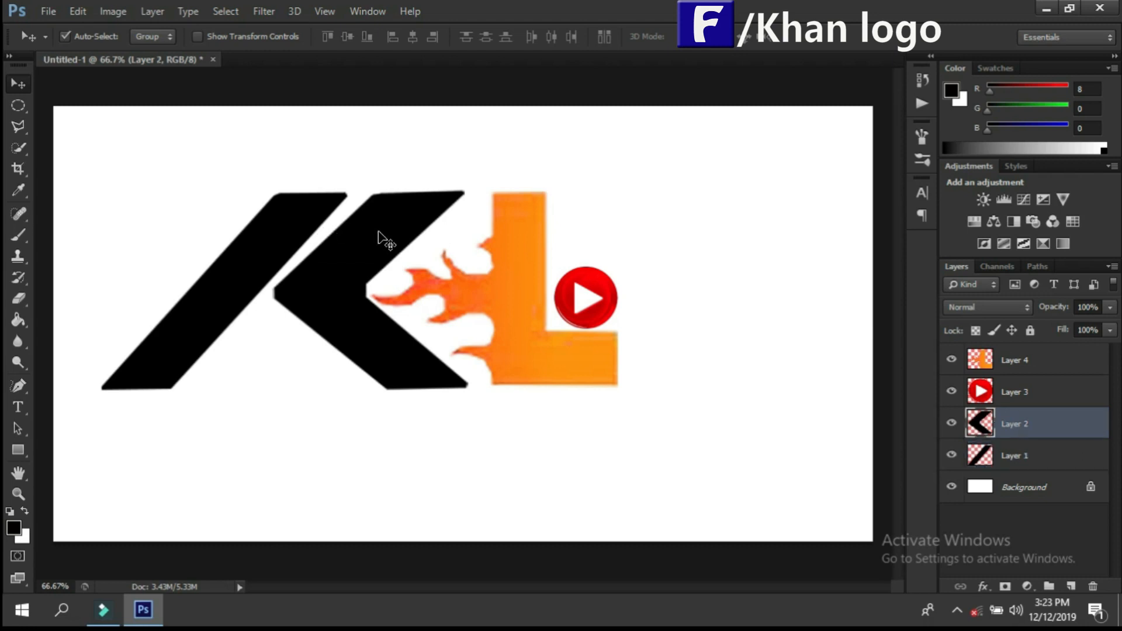
key(ctrl+t)
drag(491, 171, 481, 170)
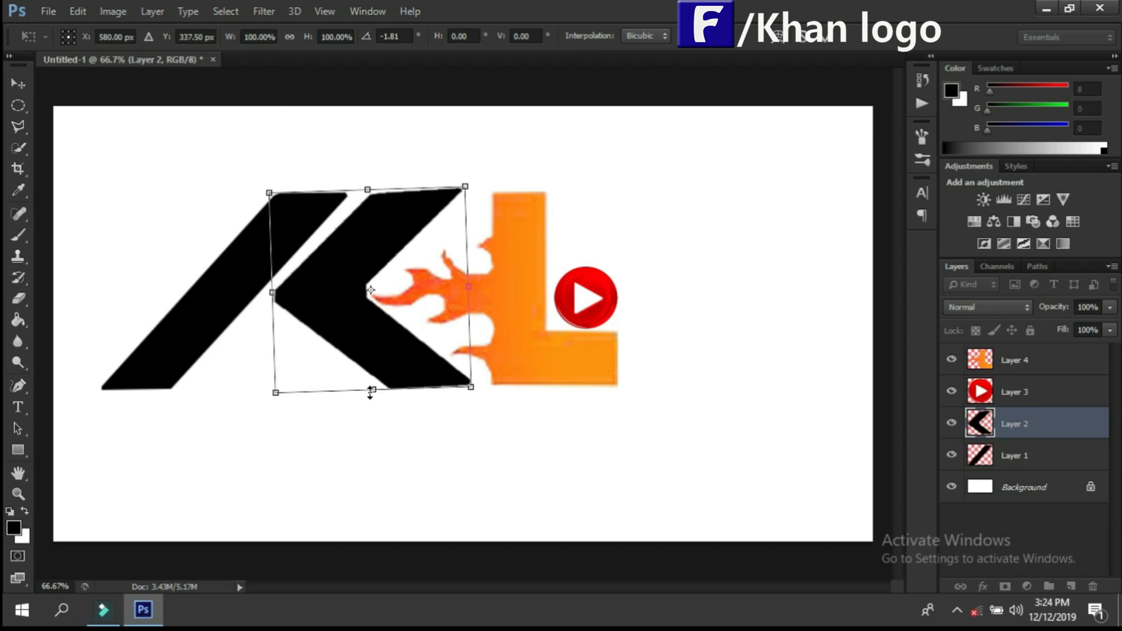
drag(371, 390, 373, 402)
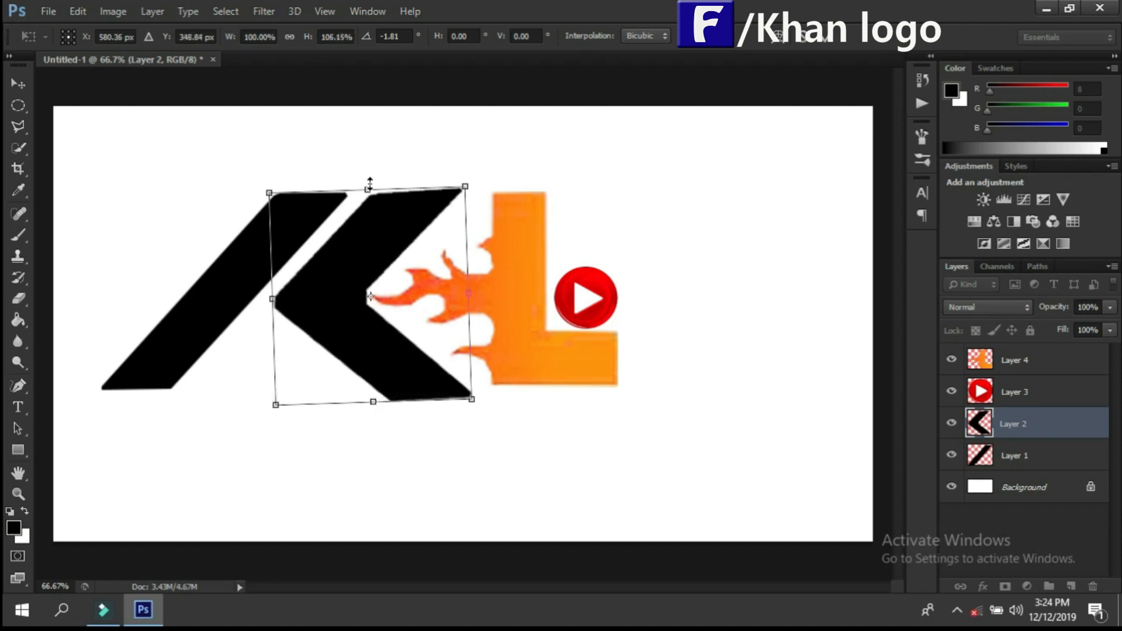
drag(369, 184, 365, 177)
drag(242, 435, 247, 439)
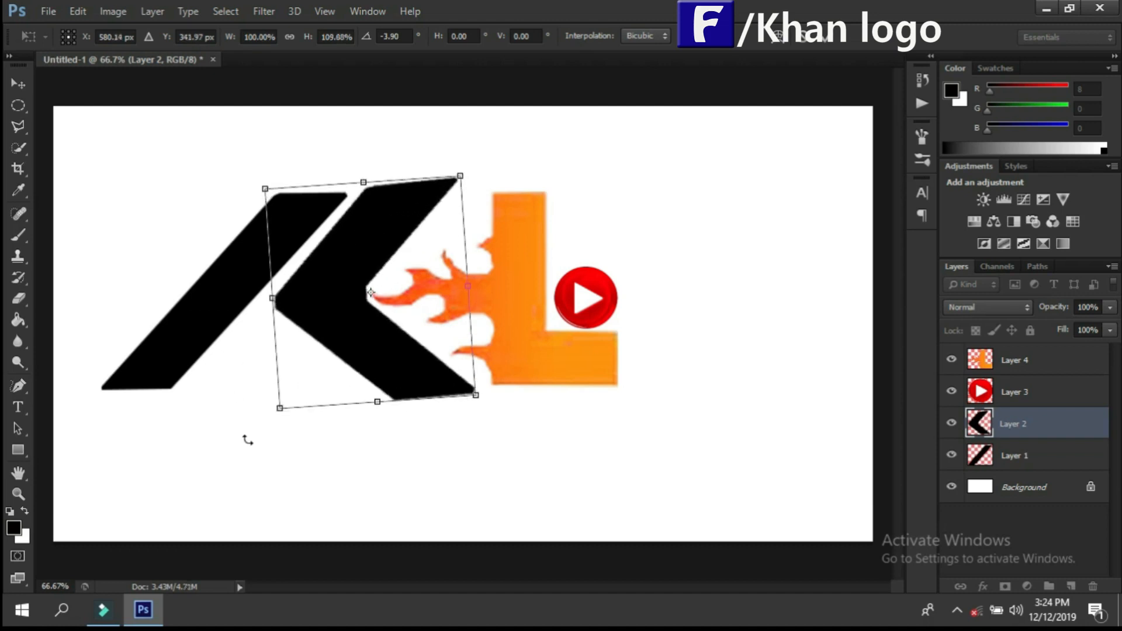
drag(506, 151, 508, 154)
click(18, 86)
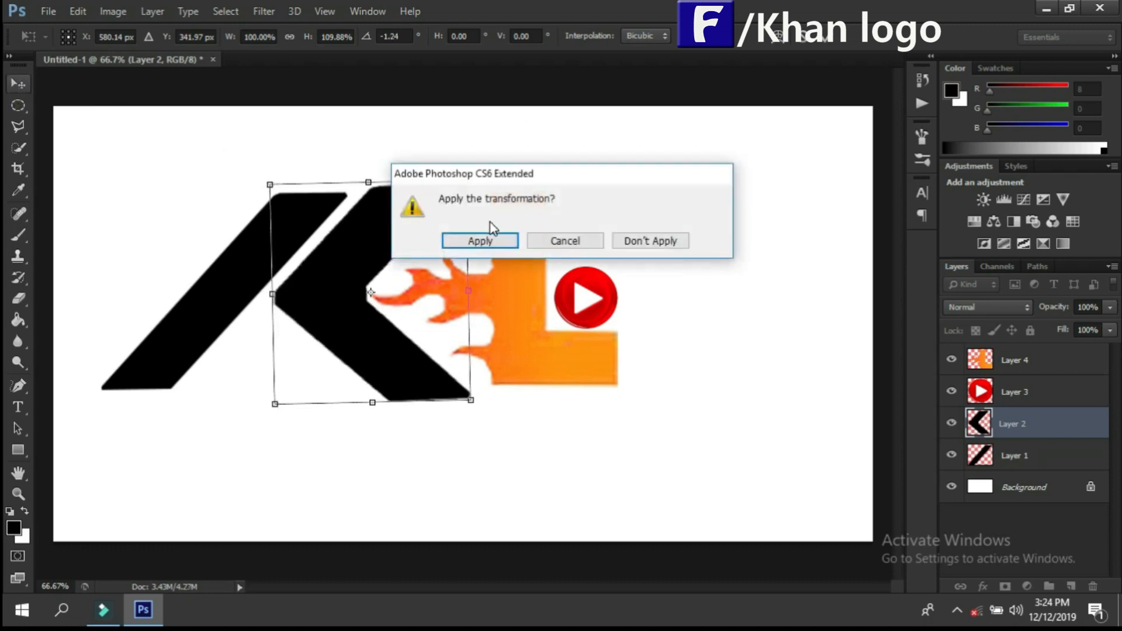
click(481, 243)
Step: Raise the K's diagonal stroke to the chevron's top edge, scale it to 104.65% width and 112.05% height, and apply it
drag(267, 244, 270, 229)
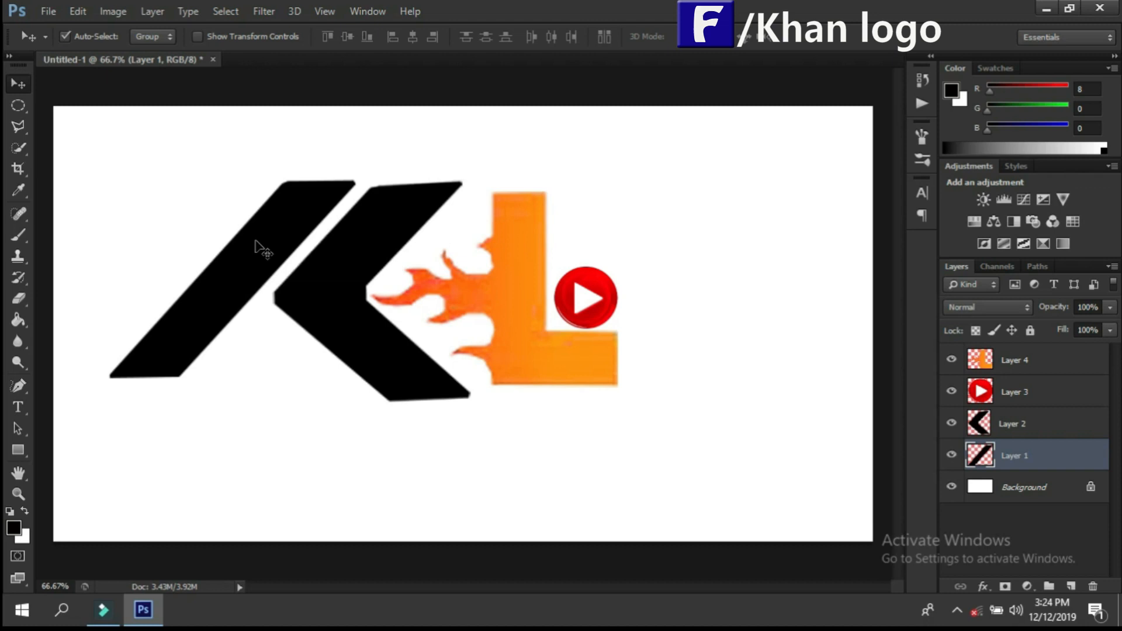
key(ctrl+t)
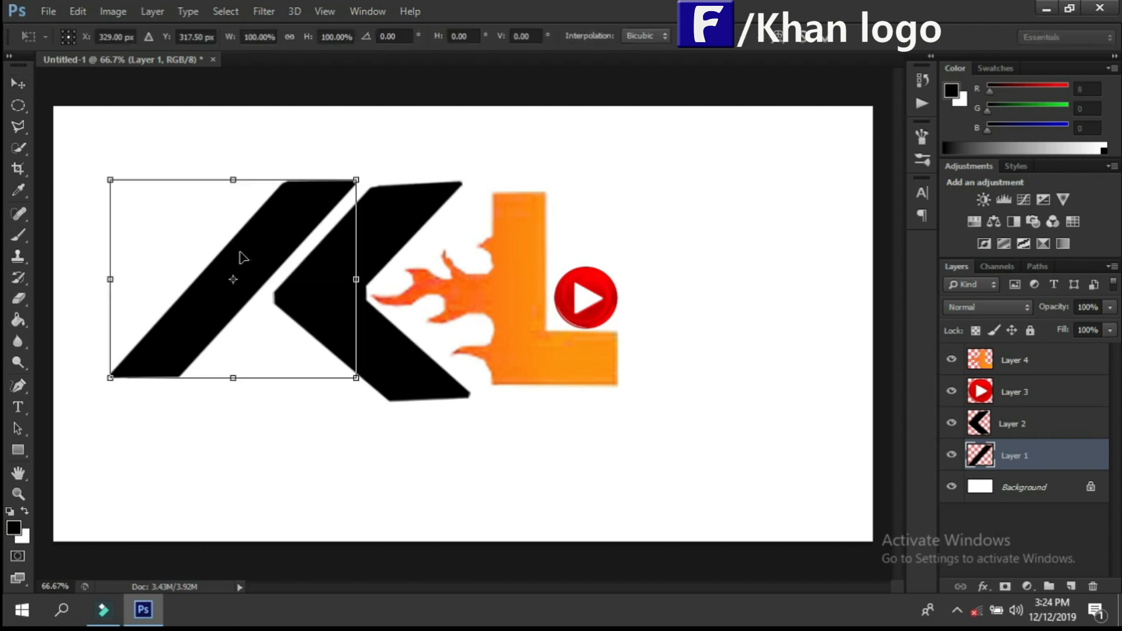
drag(232, 378, 230, 387)
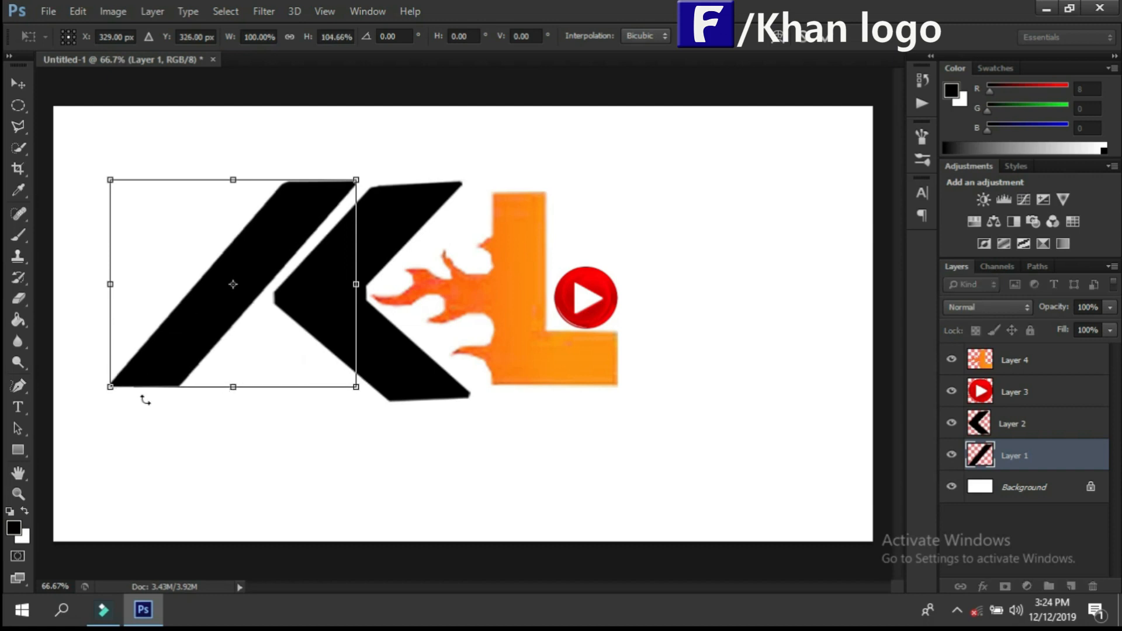
drag(110, 388, 99, 402)
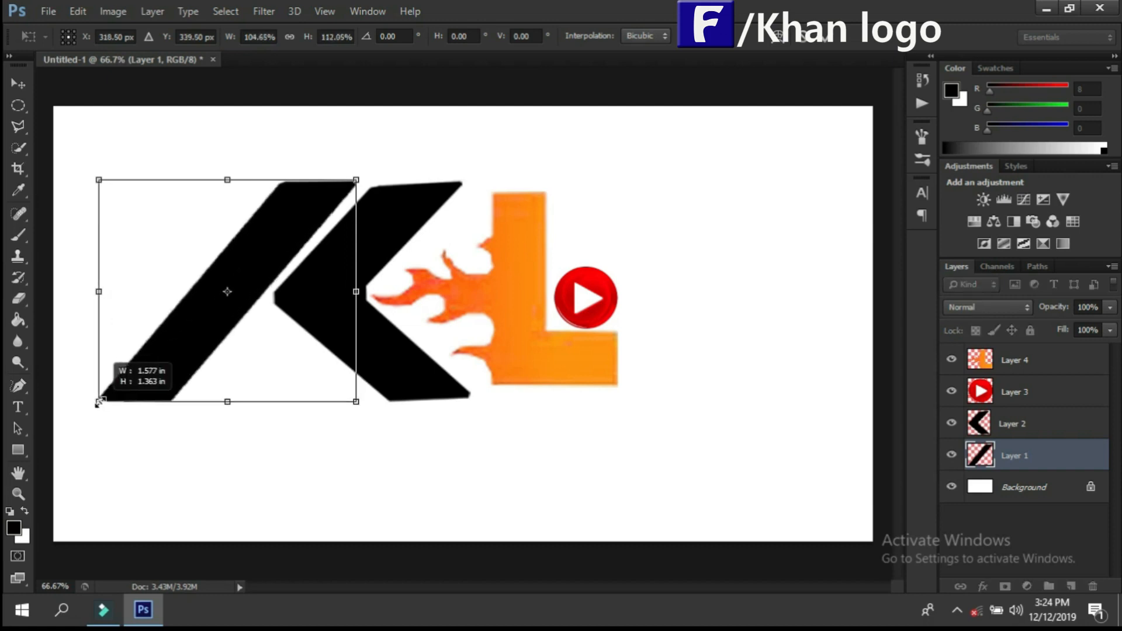
click(18, 83)
click(470, 241)
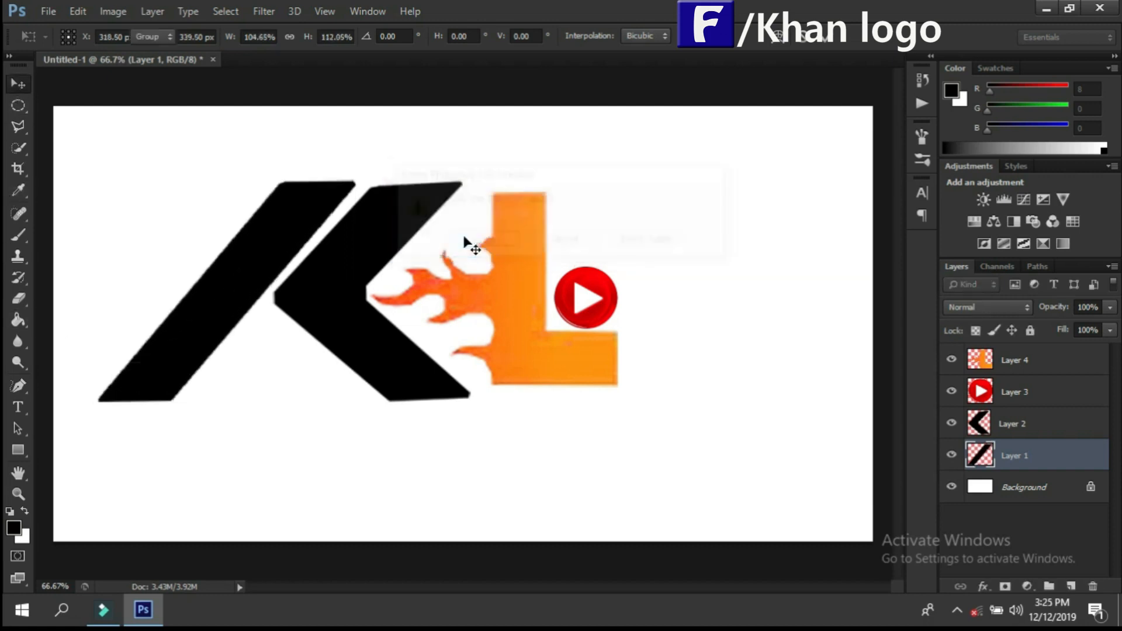
Step: Create a layer group, put Layers 1 to 4 into it with Layer 1 uppermost, and collapse the group
click(1050, 586)
mouse_move(999, 437)
mouse_down()
mouse_move(996, 422)
mouse_move(1007, 449)
mouse_up()
drag(993, 391, 1003, 416)
drag(998, 366, 1003, 404)
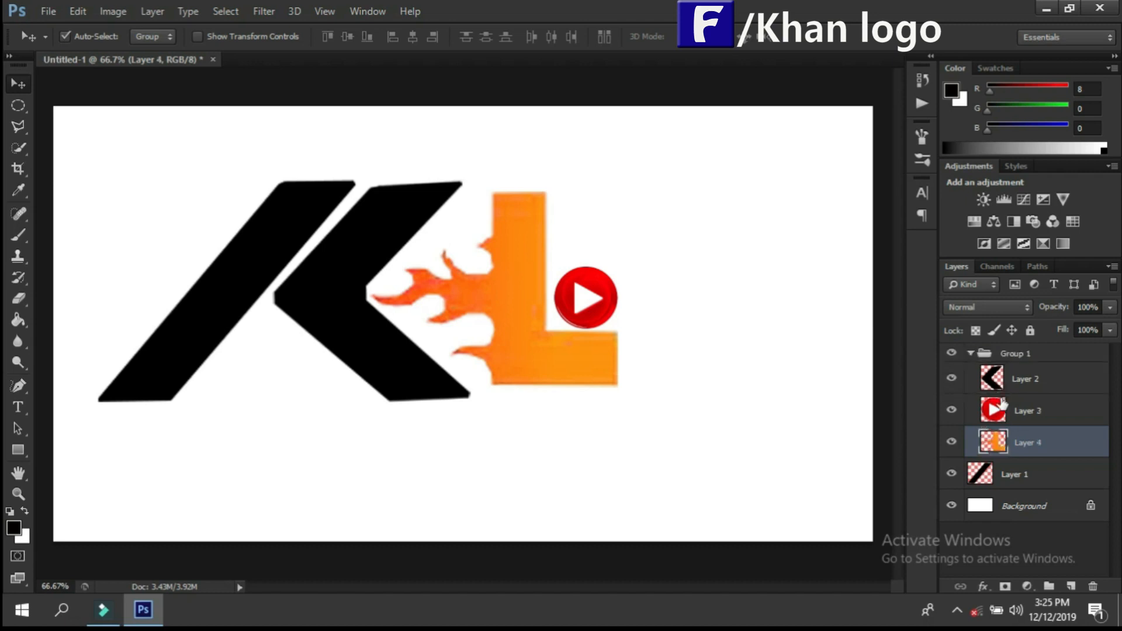
drag(1009, 488, 990, 358)
click(971, 353)
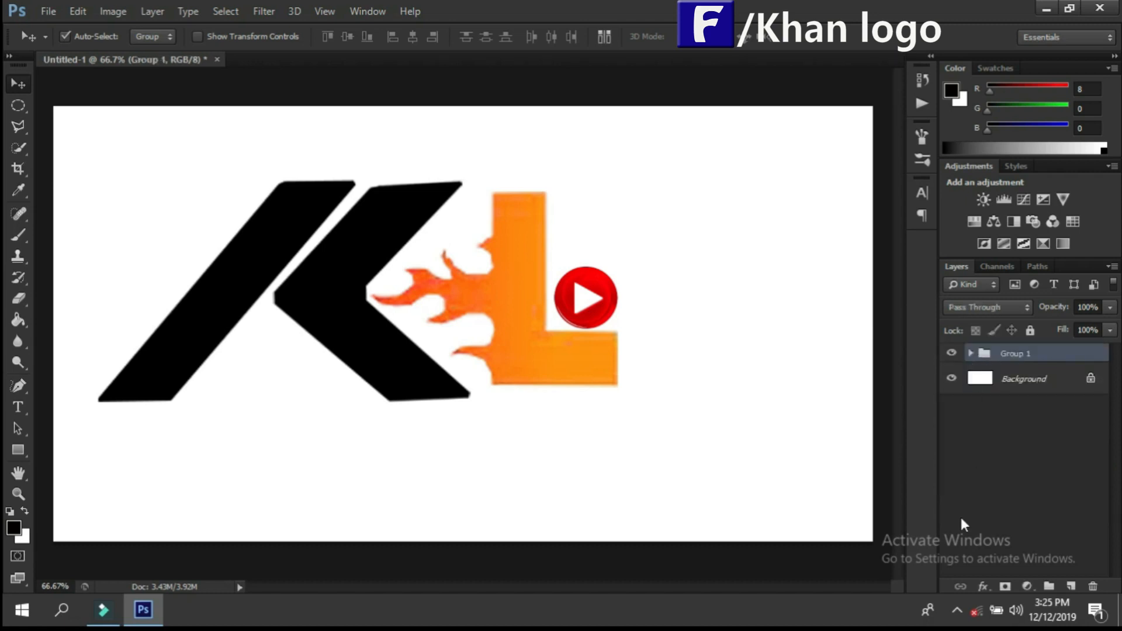
Step: Move the grouped logo toward the canvas centre, scale it to 95.16% width and 109.78% height, and apply the transformation
click(983, 586)
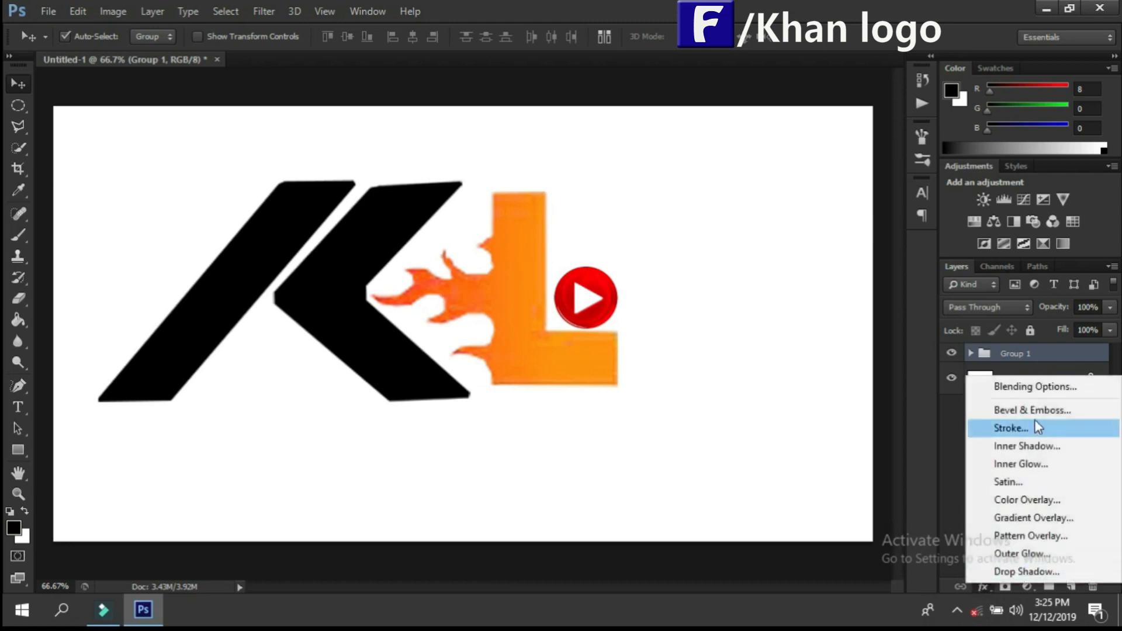
click(230, 190)
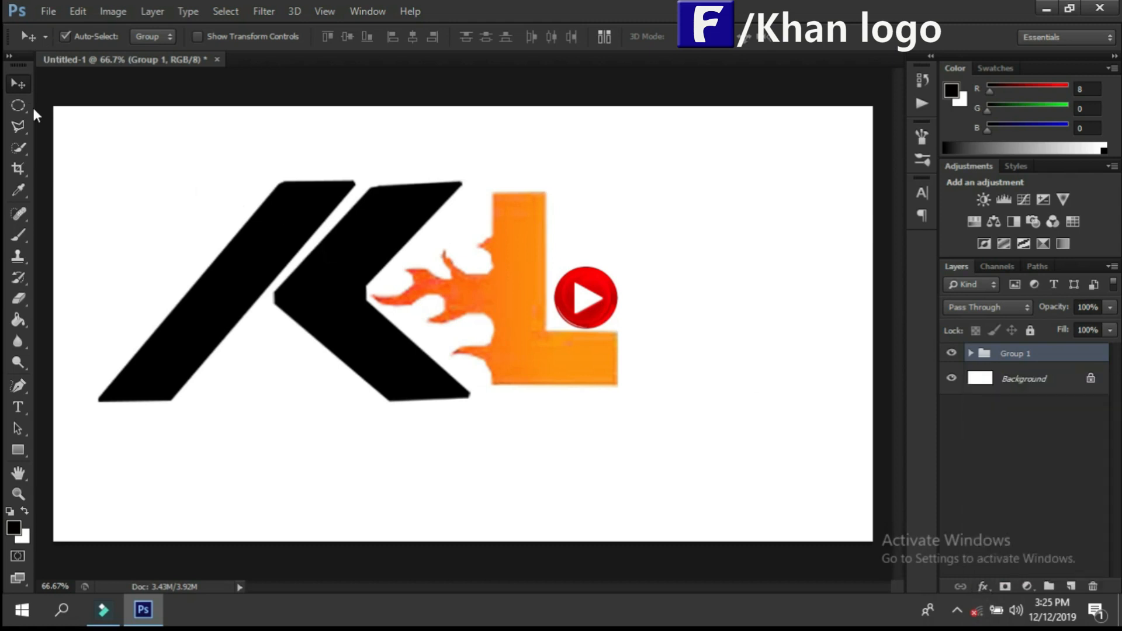
key(ctrl+t)
drag(260, 273, 345, 306)
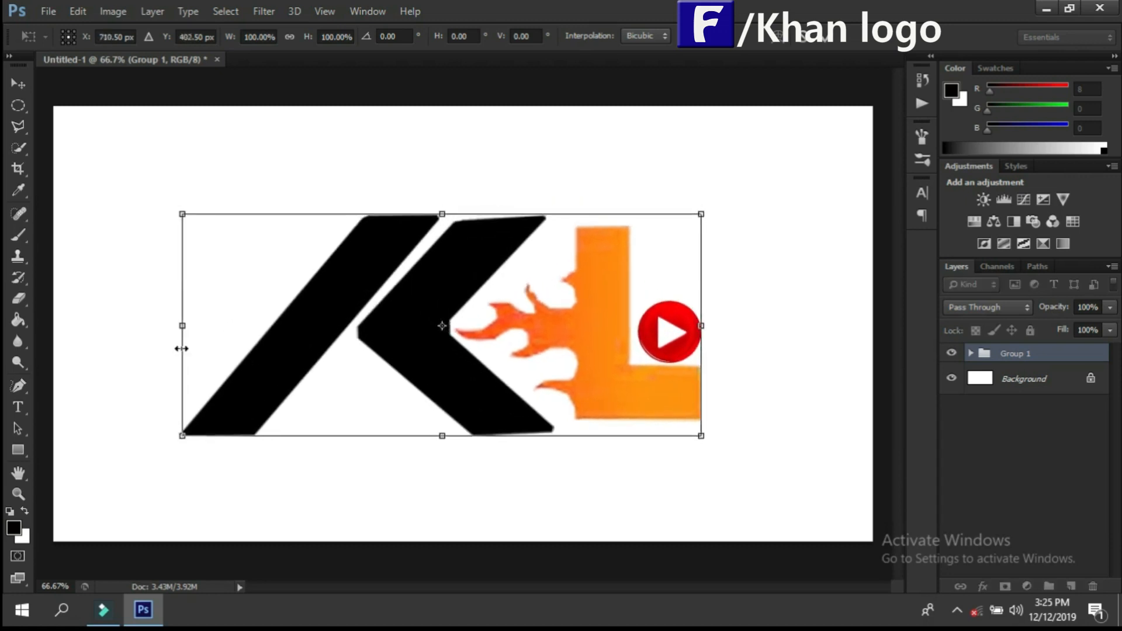
drag(183, 326, 221, 327)
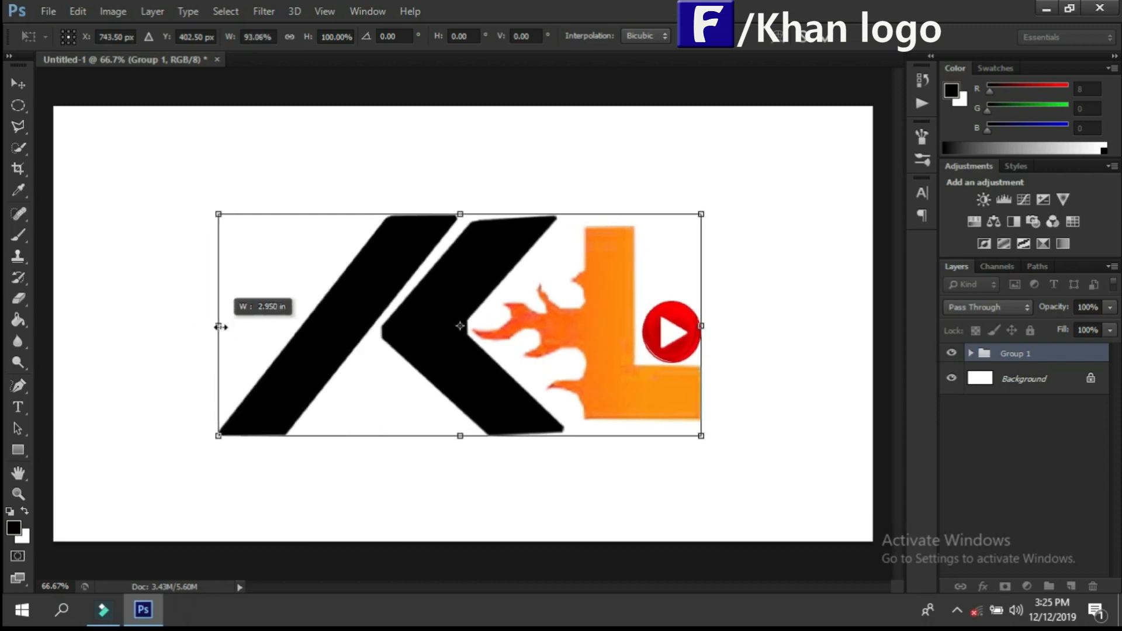
mouse_move(701, 436)
mouse_down()
mouse_move(719, 446)
mouse_move(701, 438)
mouse_move(712, 452)
mouse_up()
drag(465, 213, 465, 205)
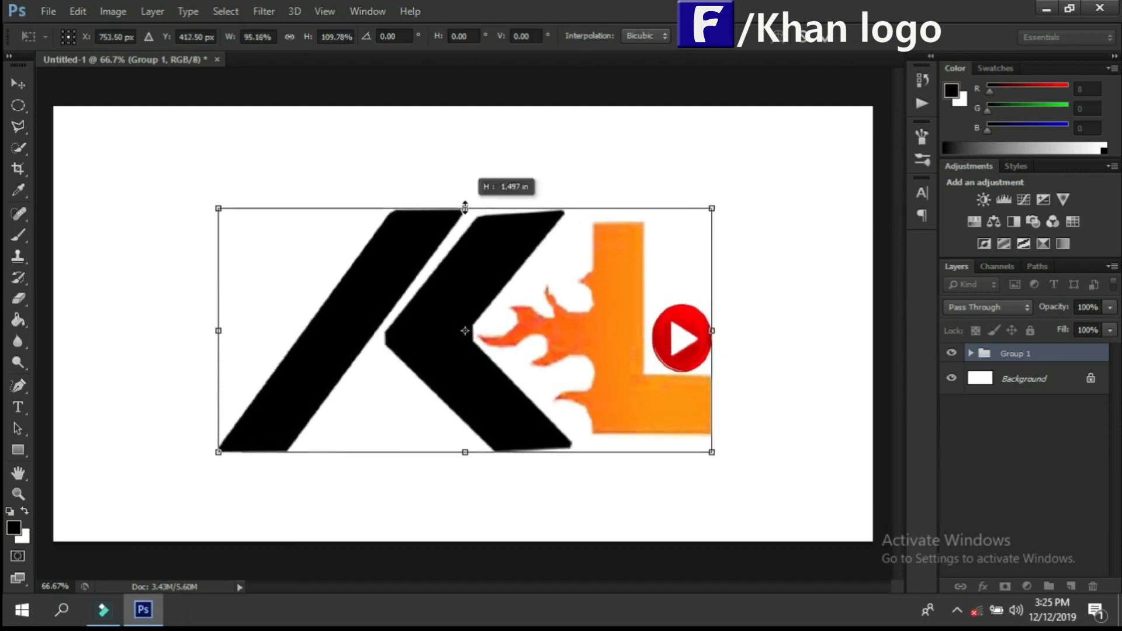
click(16, 86)
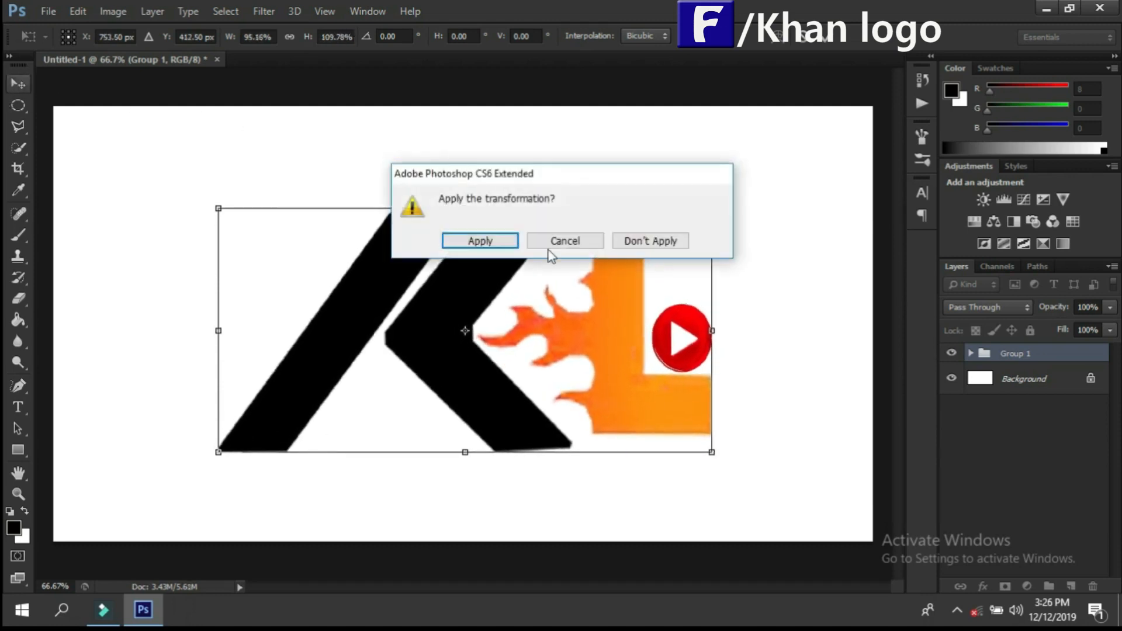
click(502, 242)
Step: Draw a wide rectangular marquee selection across the uneven tops of the K and L, its lower edge near the L's top
click(14, 100)
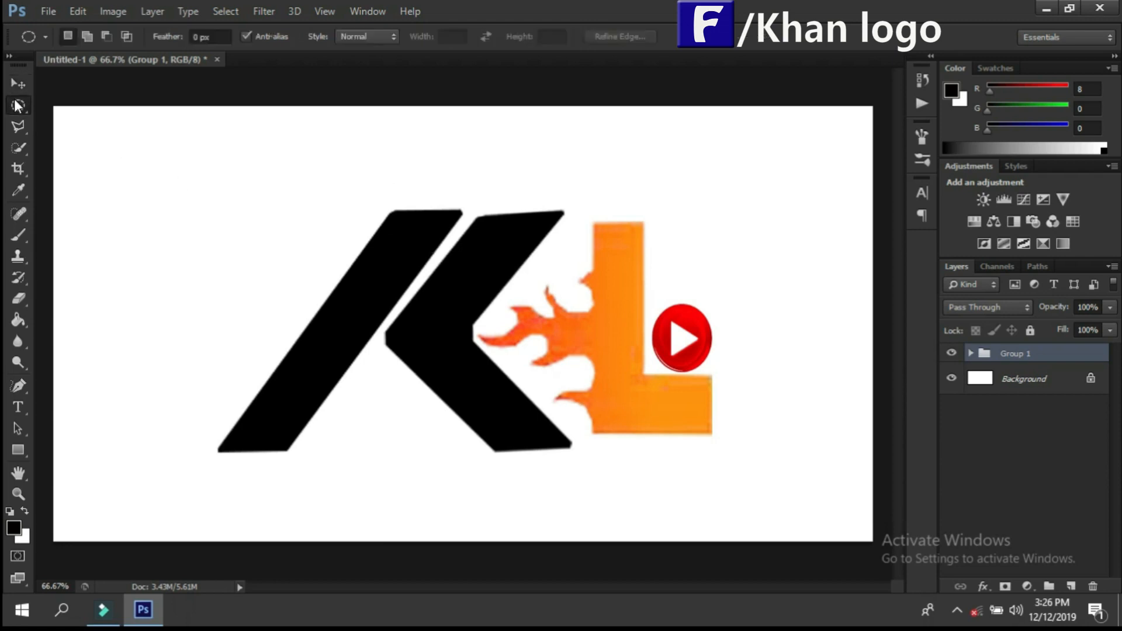
click(75, 97)
drag(742, 221, 283, 155)
drag(380, 191, 374, 185)
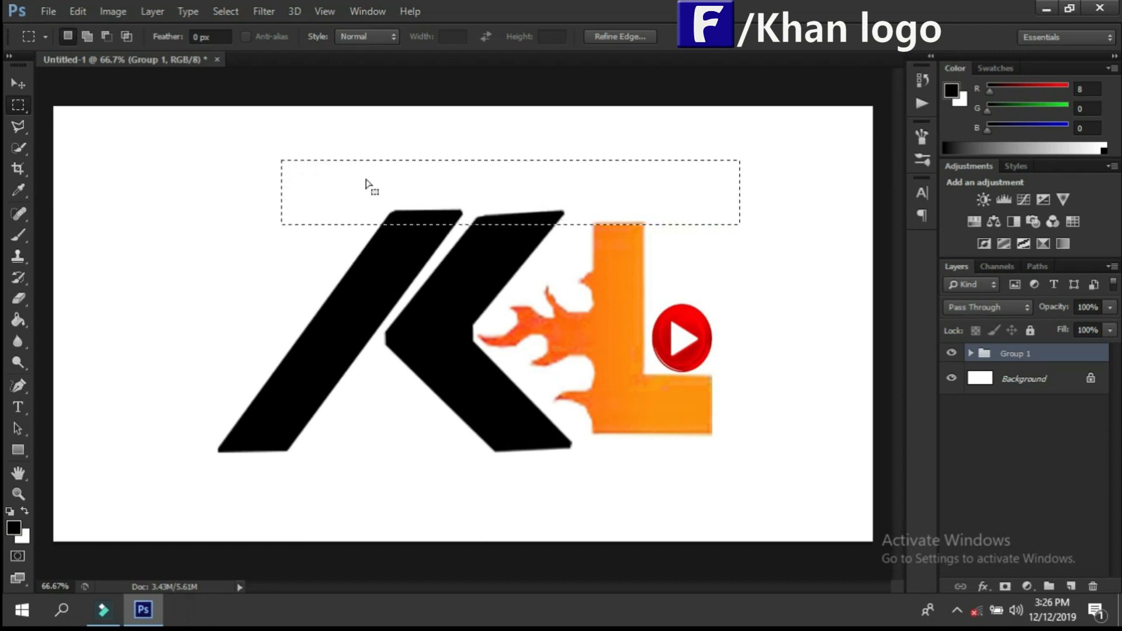
Step: Erase the tops of the diagonal stroke, chevron and L inside the selection on Layers 1, 2 and 4
click(19, 299)
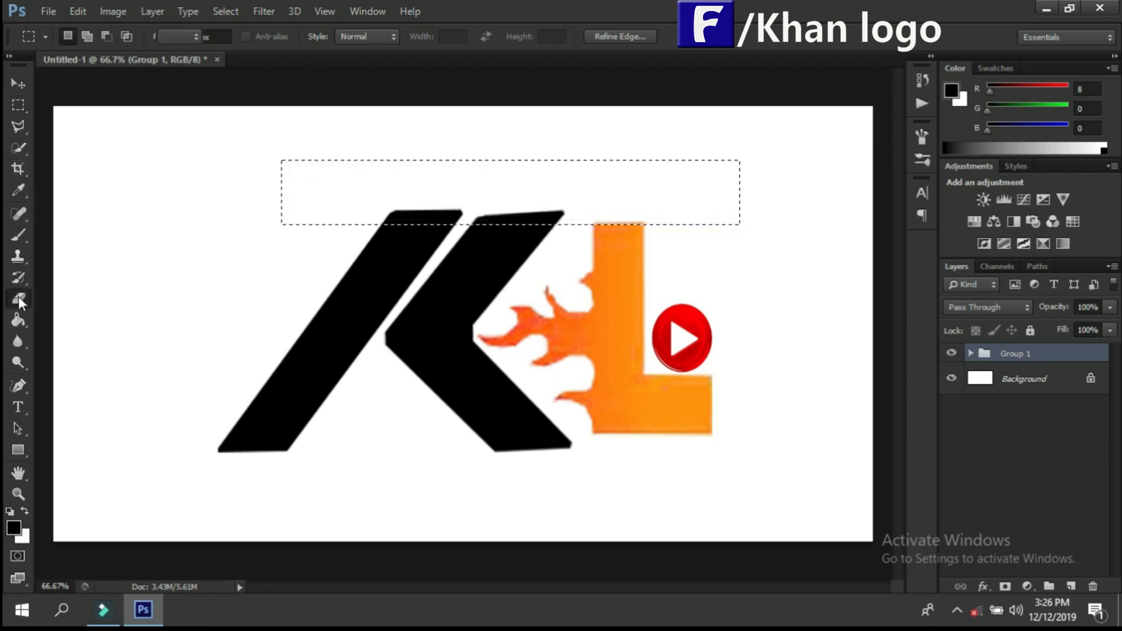
click(970, 353)
click(1030, 380)
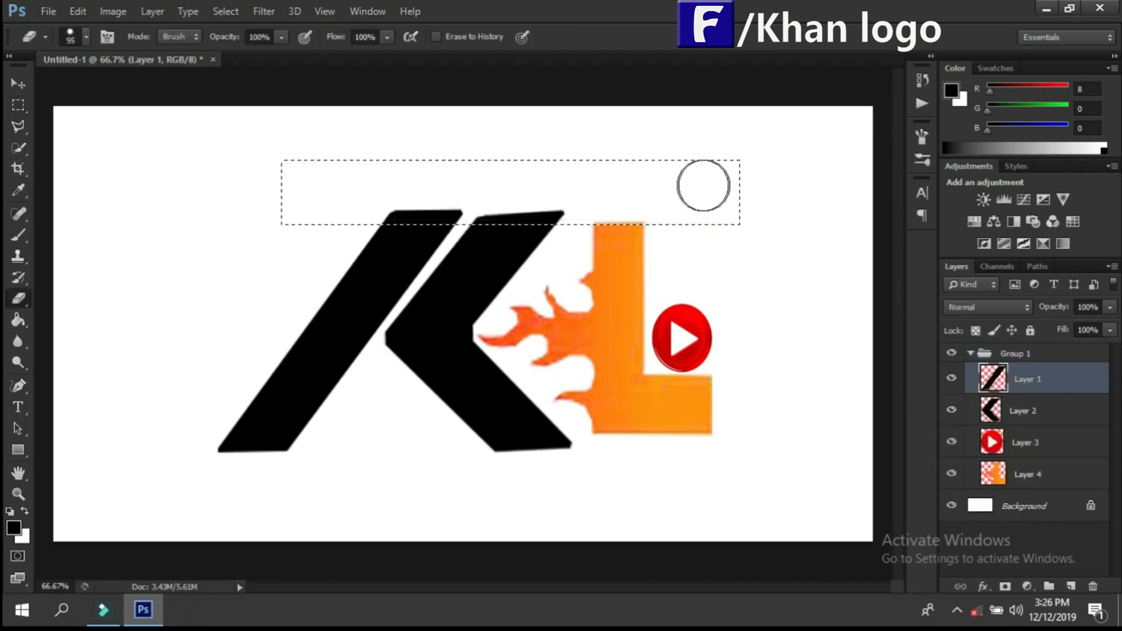
mouse_move(584, 208)
mouse_down()
mouse_move(351, 212)
mouse_move(625, 212)
mouse_move(419, 223)
mouse_move(548, 214)
mouse_up()
click(1023, 410)
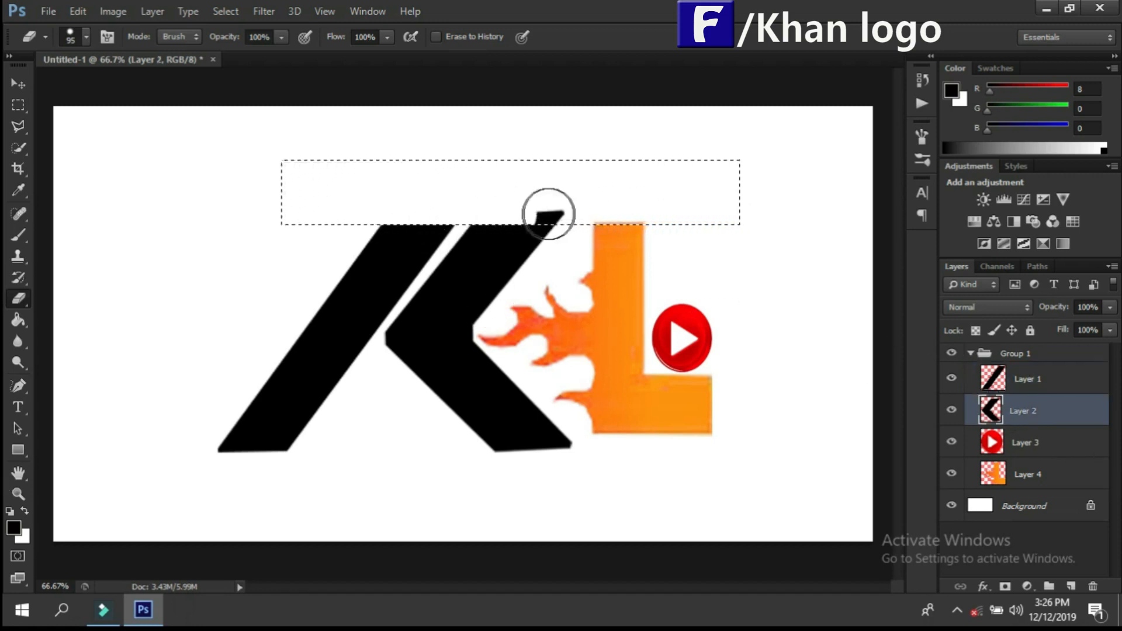
click(1027, 474)
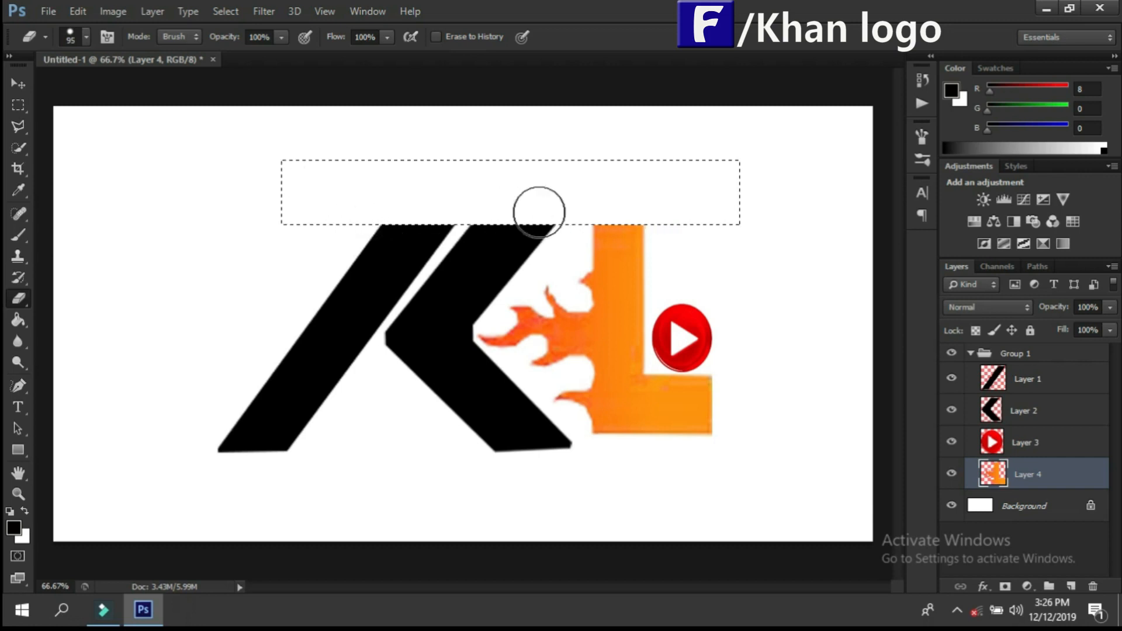
Step: Replace the selection with a wide rectangular marquee across the uneven bottoms of the K and L, its upper edge near the L's base
click(18, 105)
click(118, 155)
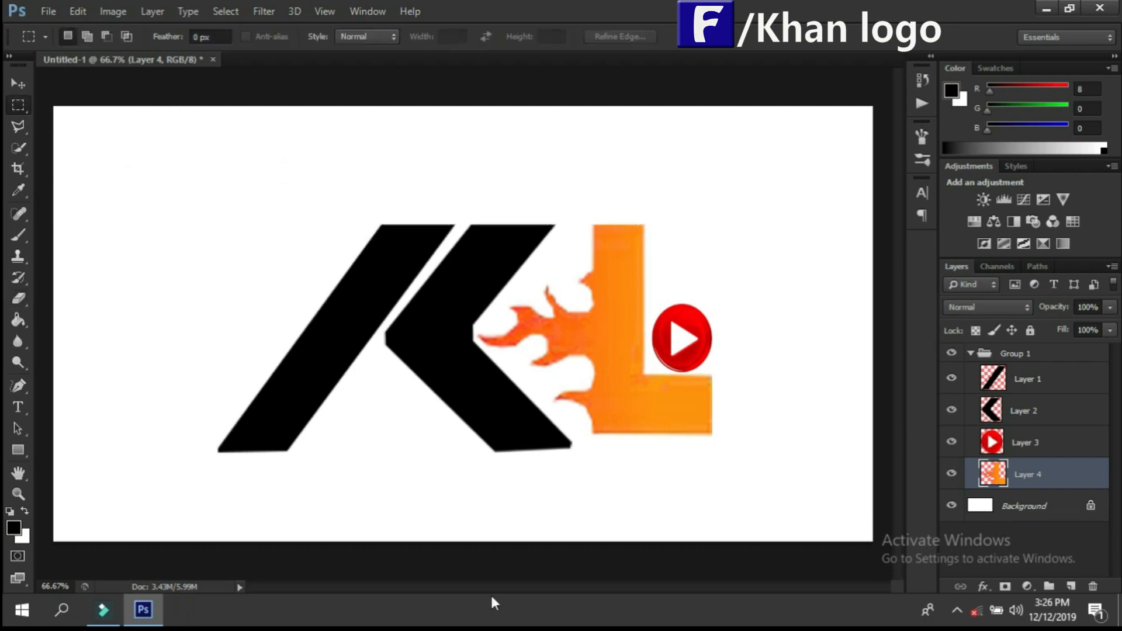
drag(720, 431, 99, 500)
Step: Erase the bottoms of the L, chevron and diagonal stroke inside the selection on Layers 4, 2 and 1, and clear the selection
click(18, 298)
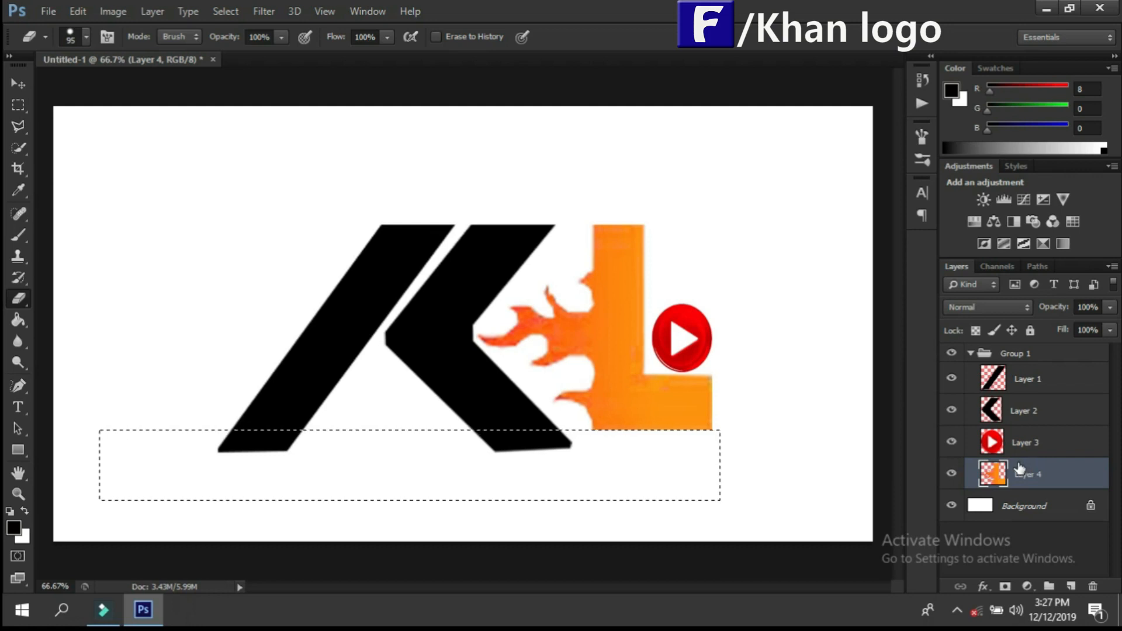
click(1026, 410)
drag(463, 473, 584, 459)
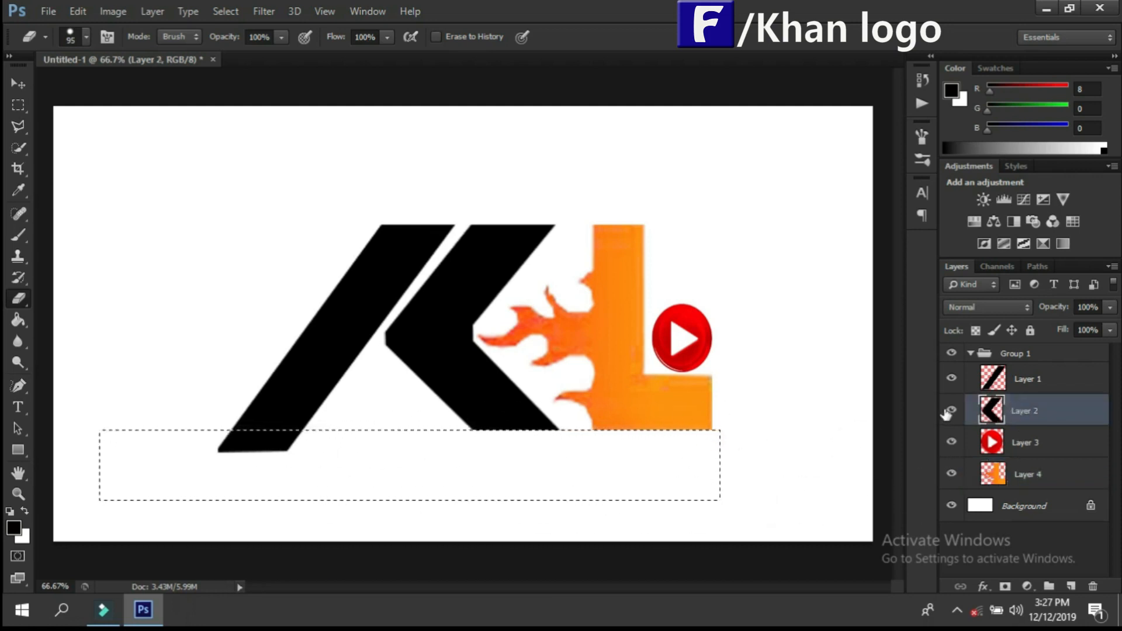
click(1027, 379)
drag(481, 450, 173, 451)
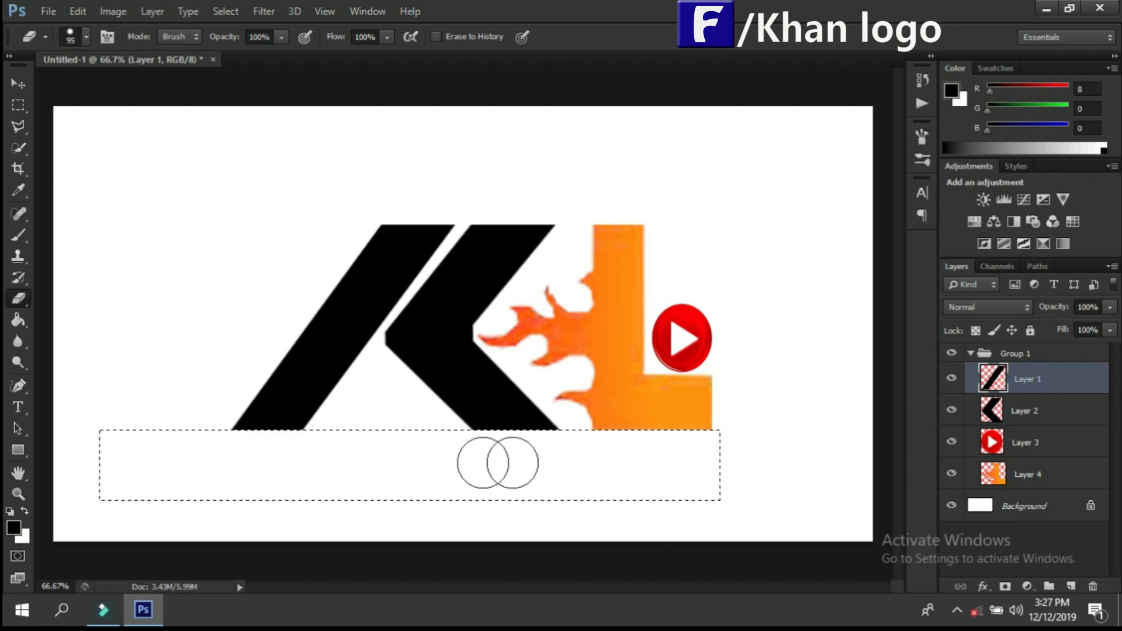
click(27, 85)
click(749, 250)
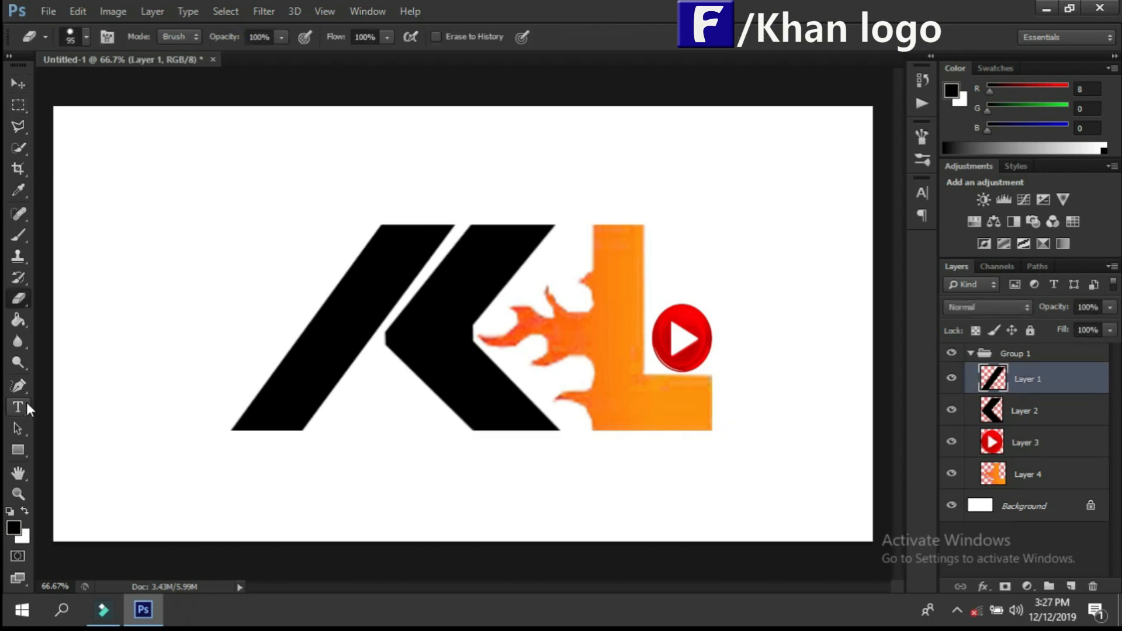
Step: Add the text KHAN at 18 pt in a paragraph text box beside the K's diagonal stroke
key(t)
drag(118, 256, 257, 337)
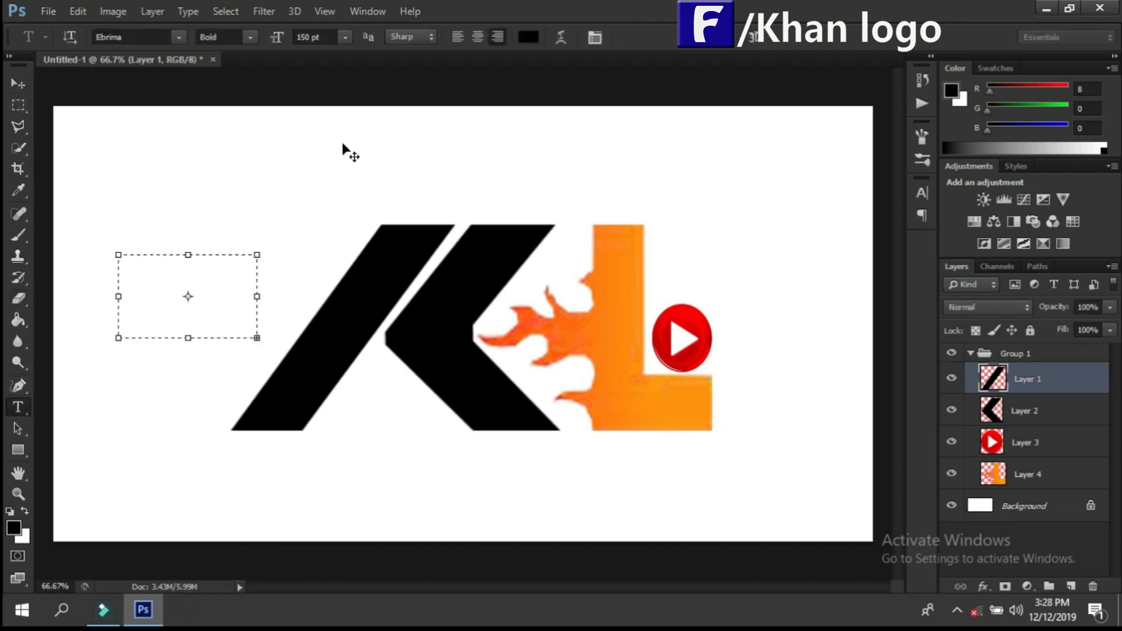
click(346, 38)
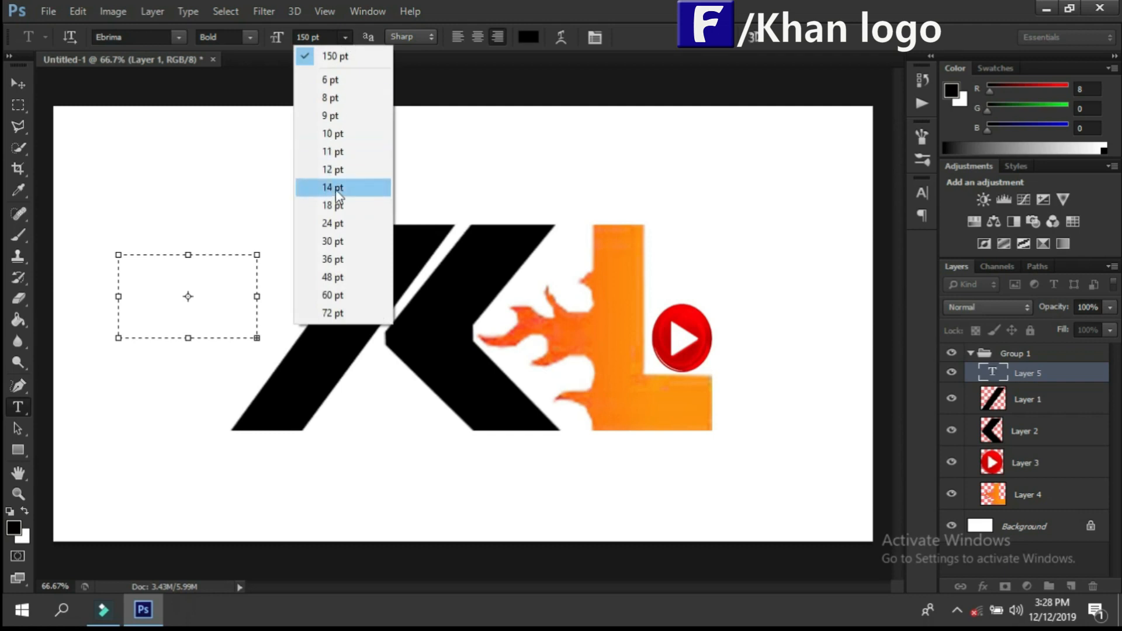
click(337, 206)
text(KHAN)
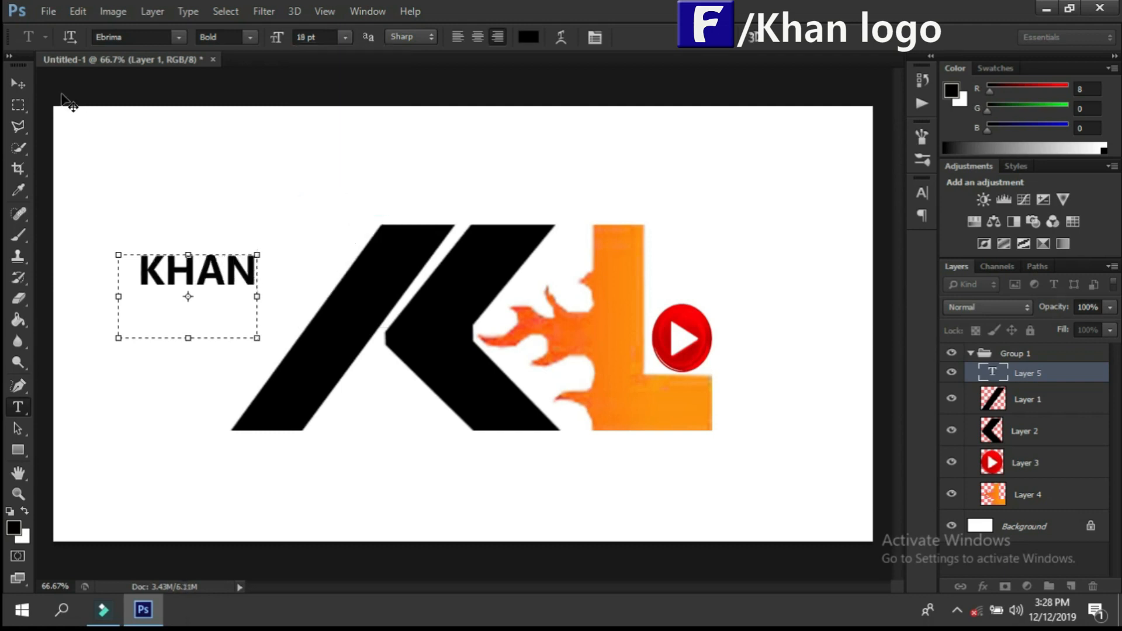
key(ctrl+Return)
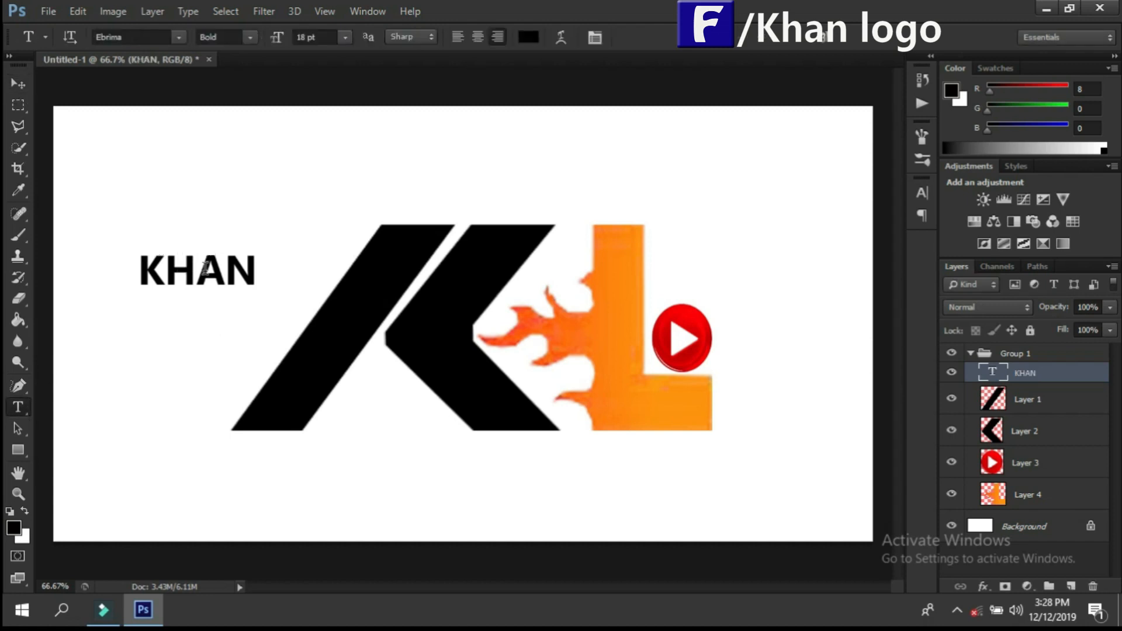
Step: Try Impact on the KHAN text and set its font to Lato Bold
key(ctrl+t)
drag(257, 267, 146, 267)
click(179, 38)
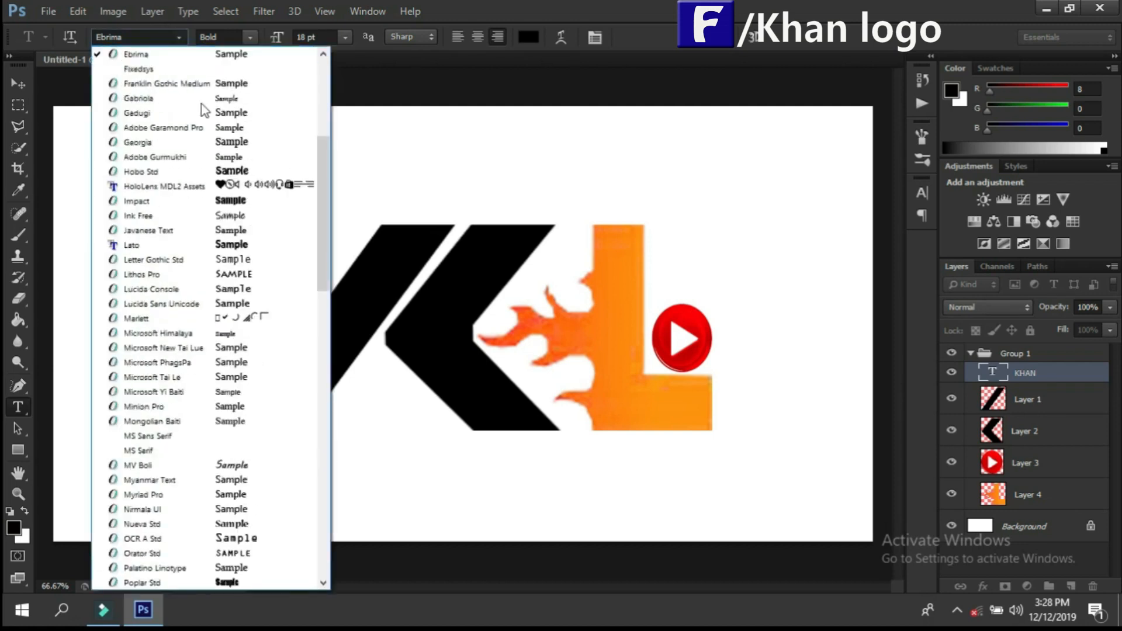
click(225, 195)
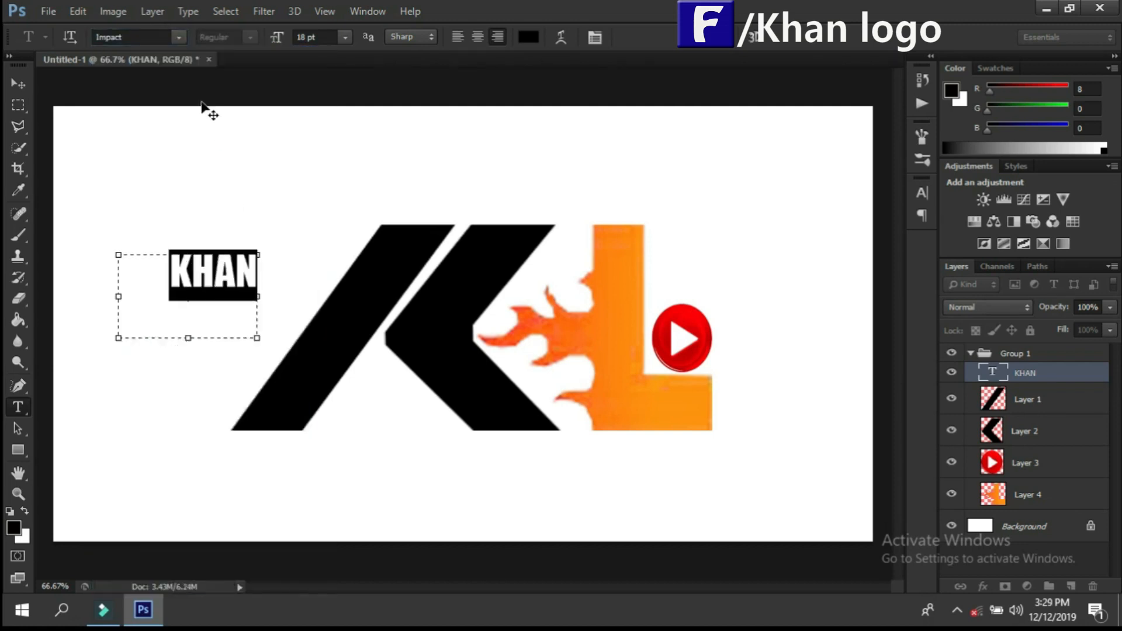
click(179, 38)
click(199, 83)
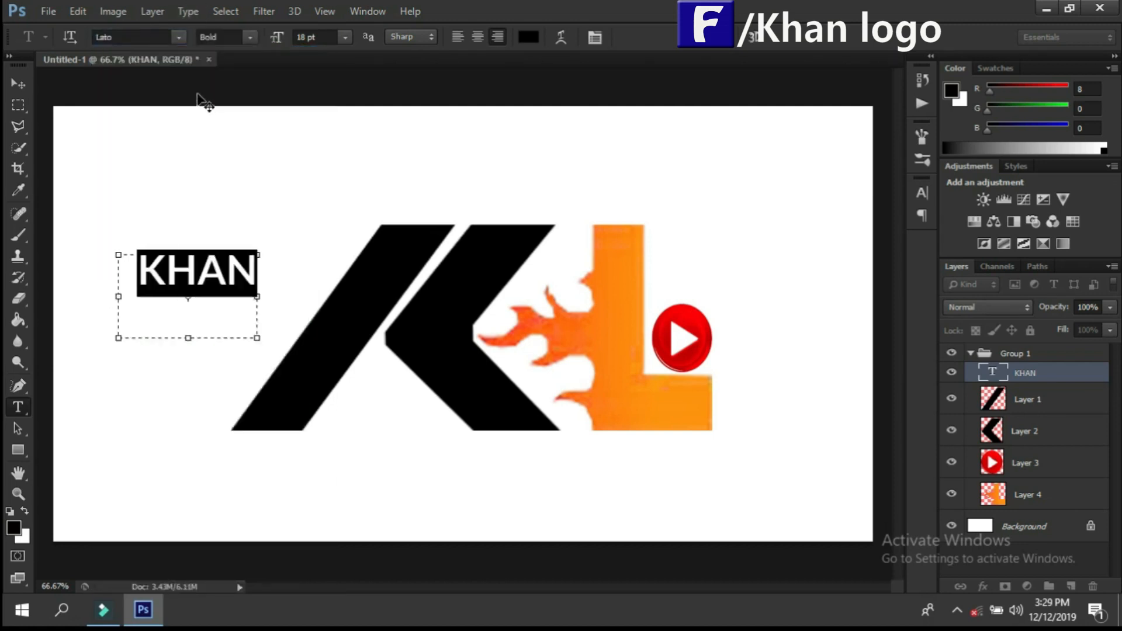
click(172, 35)
click(190, 52)
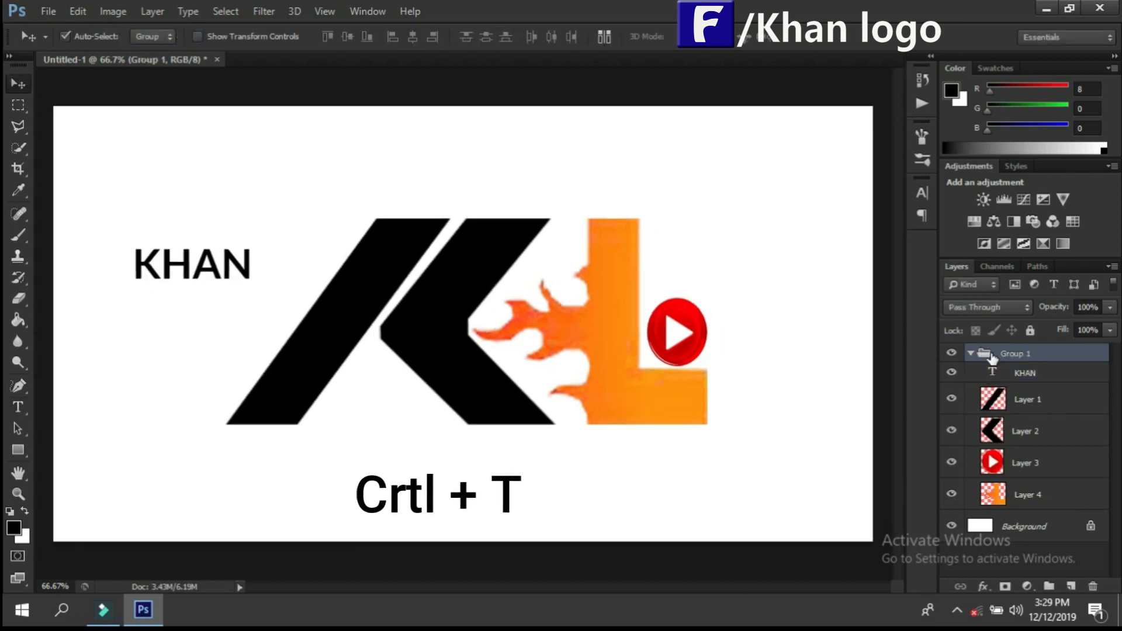
Step: Delete only the layer group while keeping its layers, and move the KHAN text between the feet of the K
right_click(993, 353)
click(1063, 356)
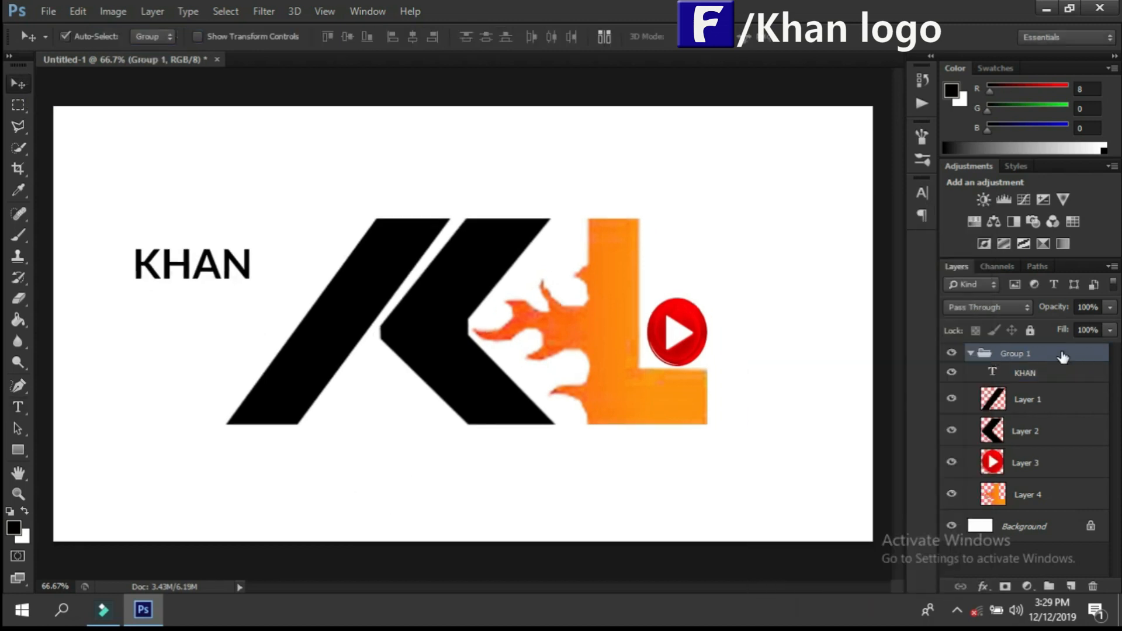
right_click(1063, 357)
click(927, 226)
click(664, 240)
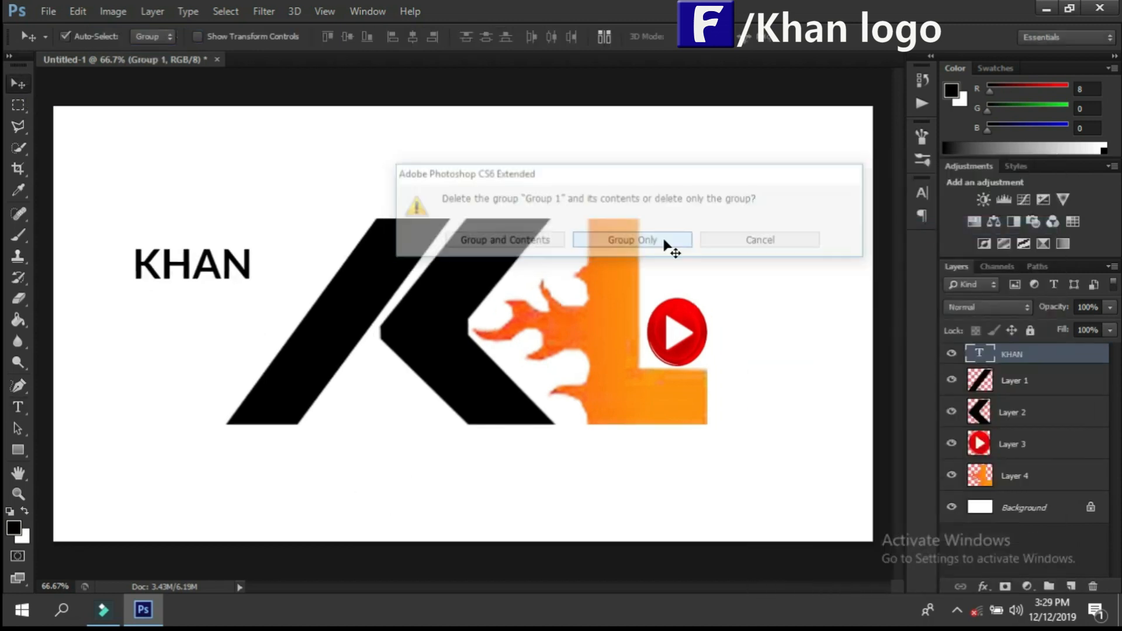
click(206, 257)
drag(219, 270, 399, 414)
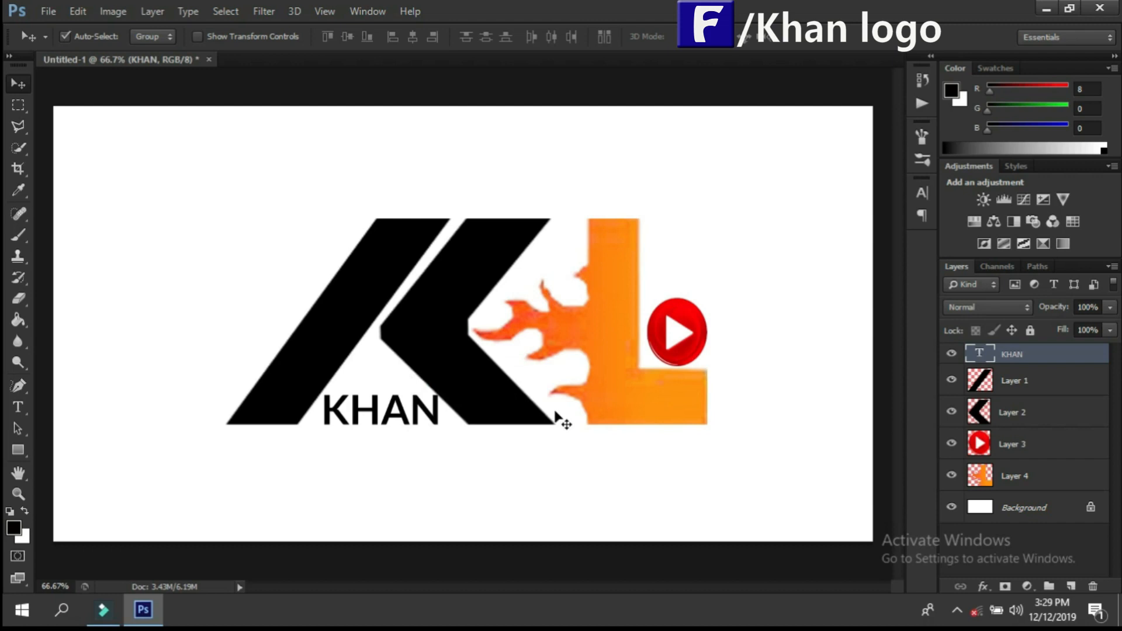
Step: Try several orange shades on the KHAN text and set its colour to #f86e23
key(t)
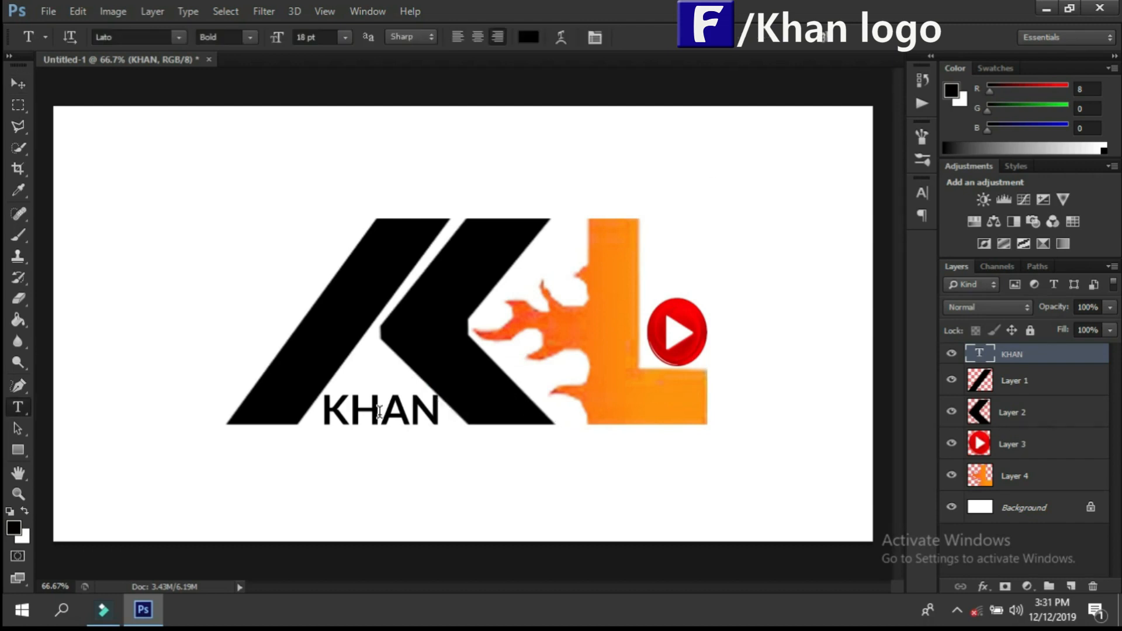
click(379, 411)
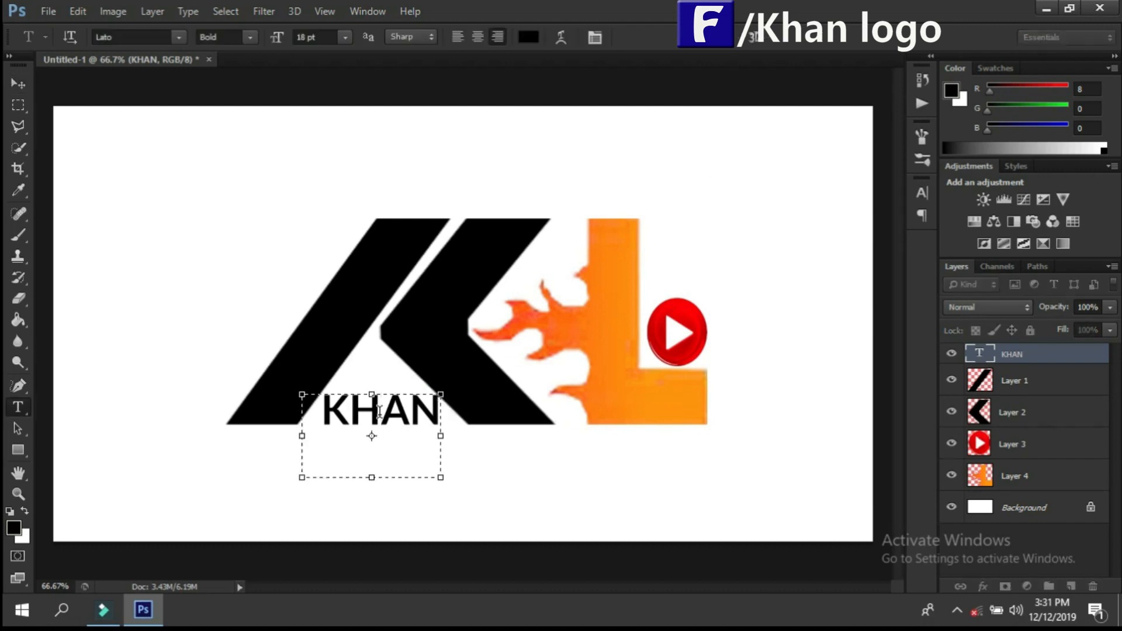
drag(439, 409, 289, 408)
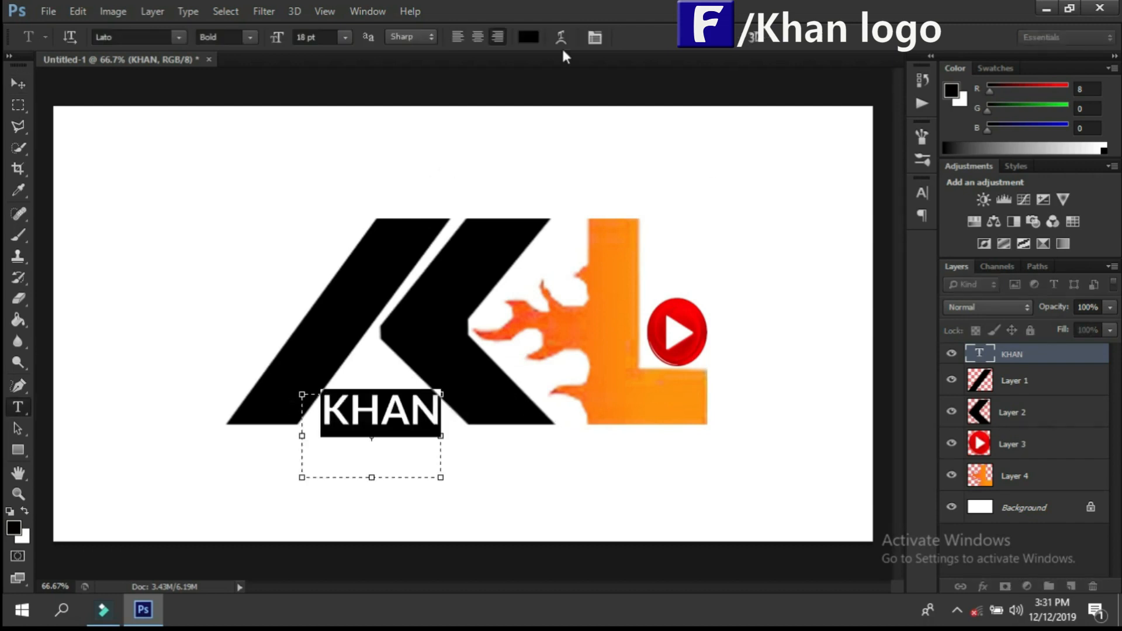
click(529, 37)
click(630, 335)
click(658, 388)
drag(712, 542, 709, 517)
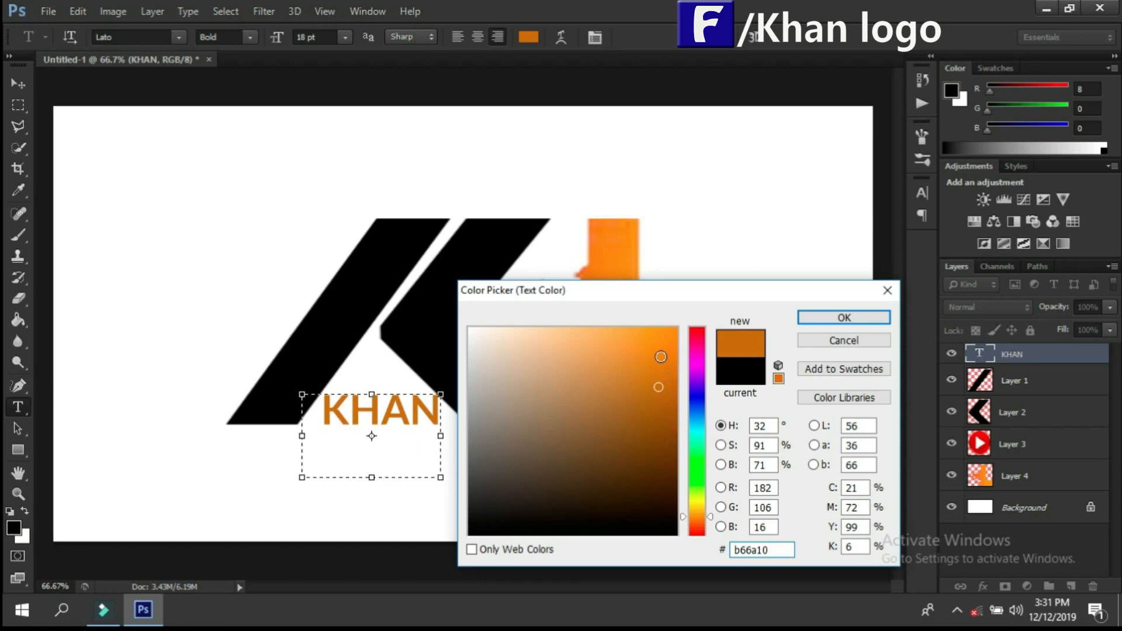
click(670, 337)
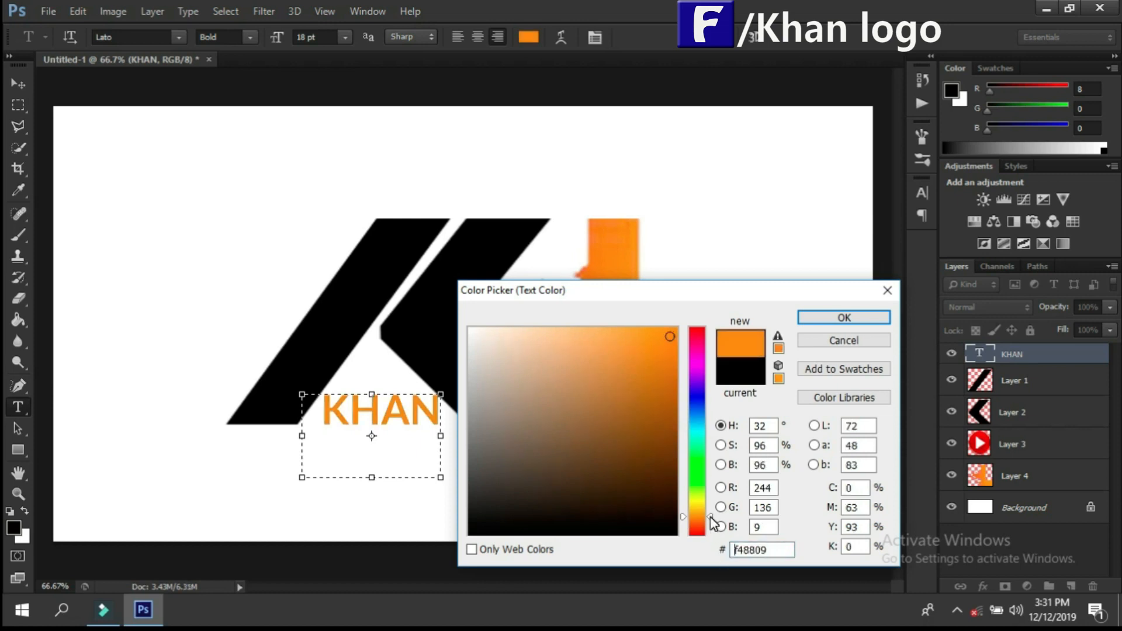
drag(710, 518, 712, 516)
click(667, 380)
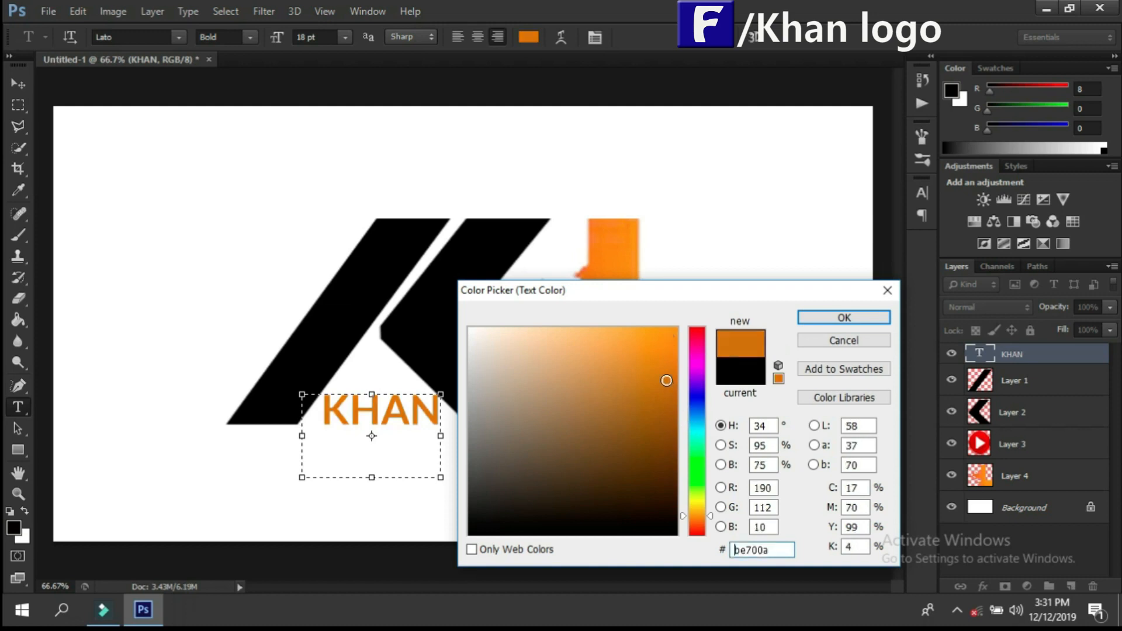
drag(710, 515, 715, 522)
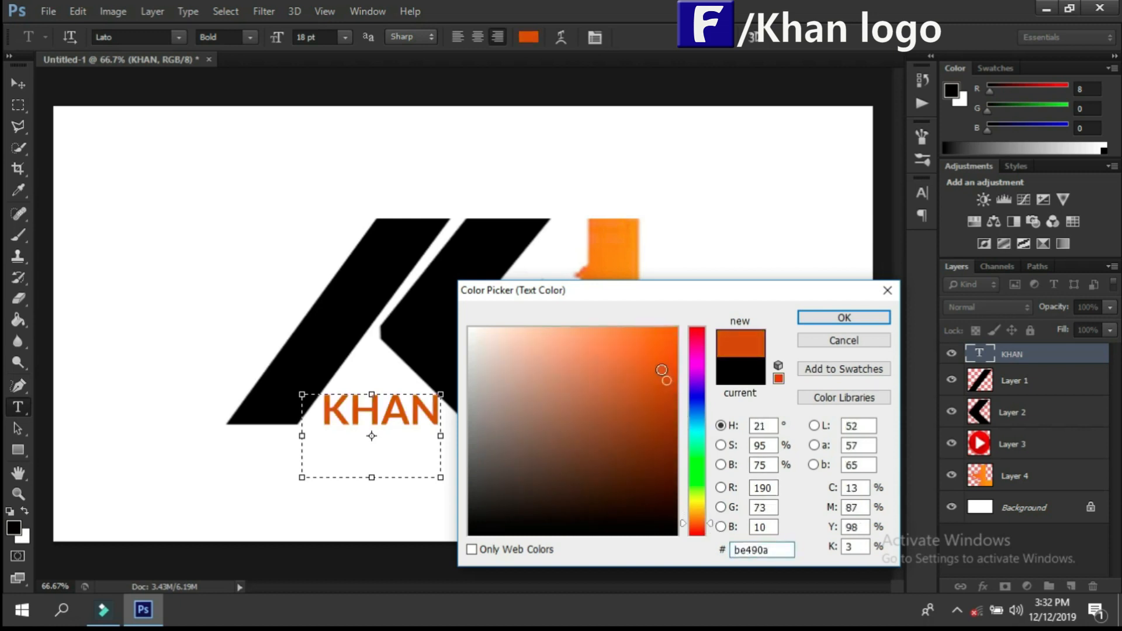
click(648, 333)
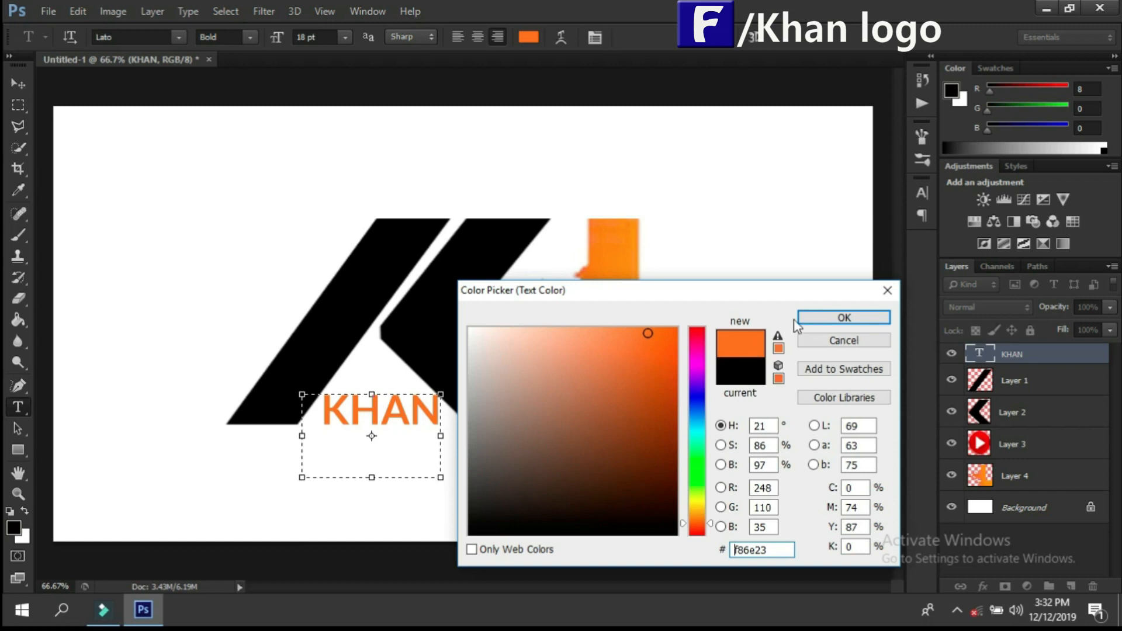
click(839, 318)
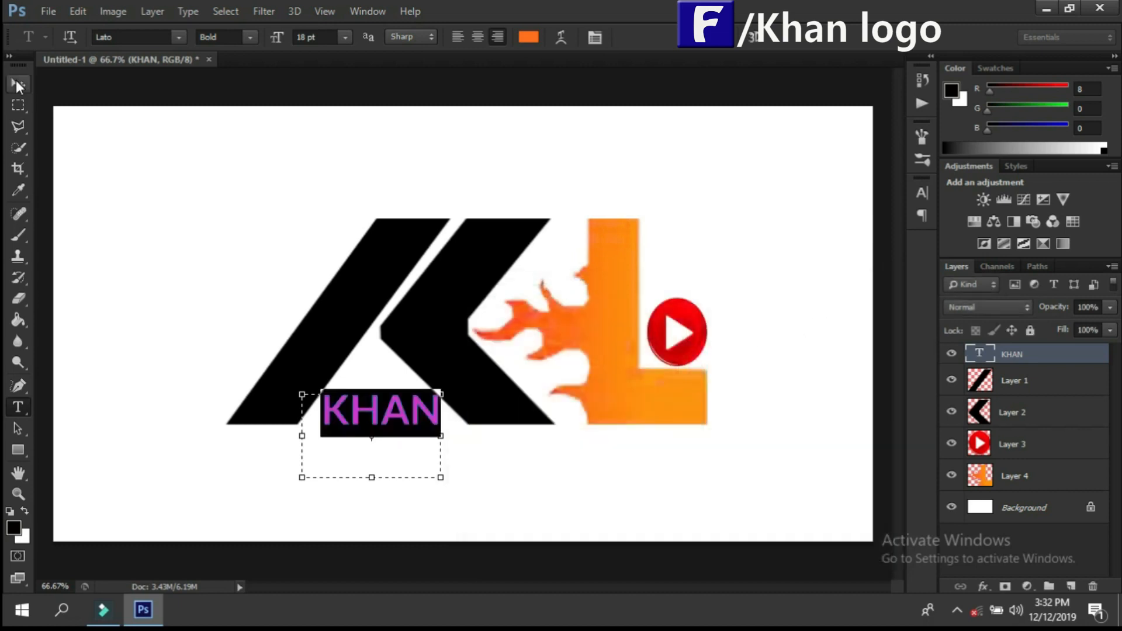
click(248, 37)
click(248, 36)
click(26, 81)
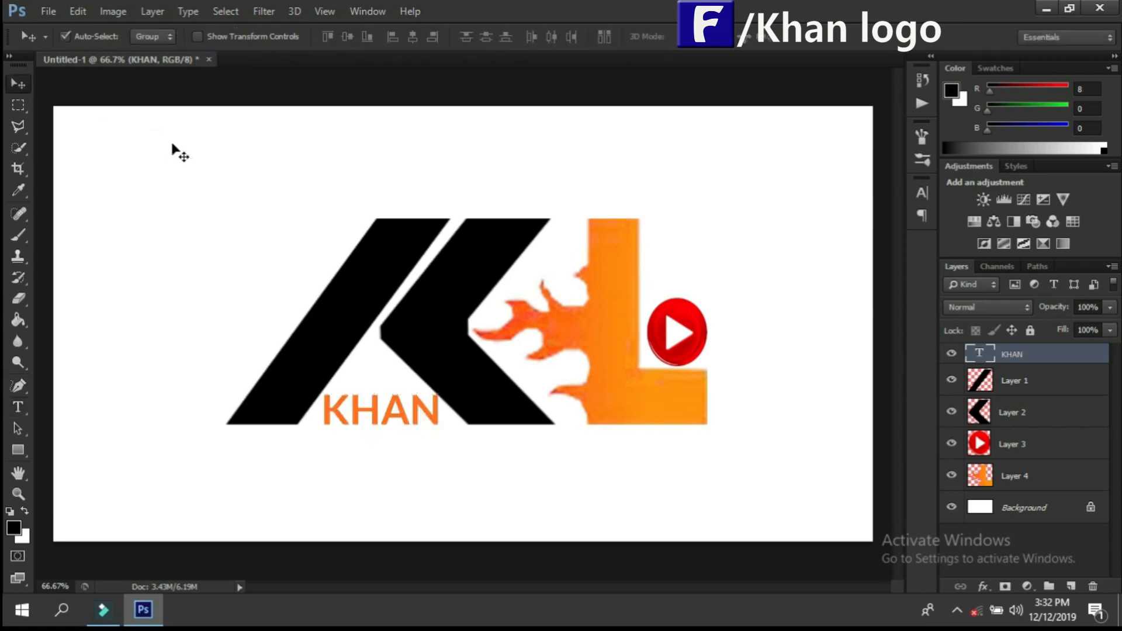
Step: Add a second text box beside the K's diagonal stroke reading Logo in Lato Bold, 18 pt
click(26, 415)
drag(146, 251, 247, 332)
text(Lo)
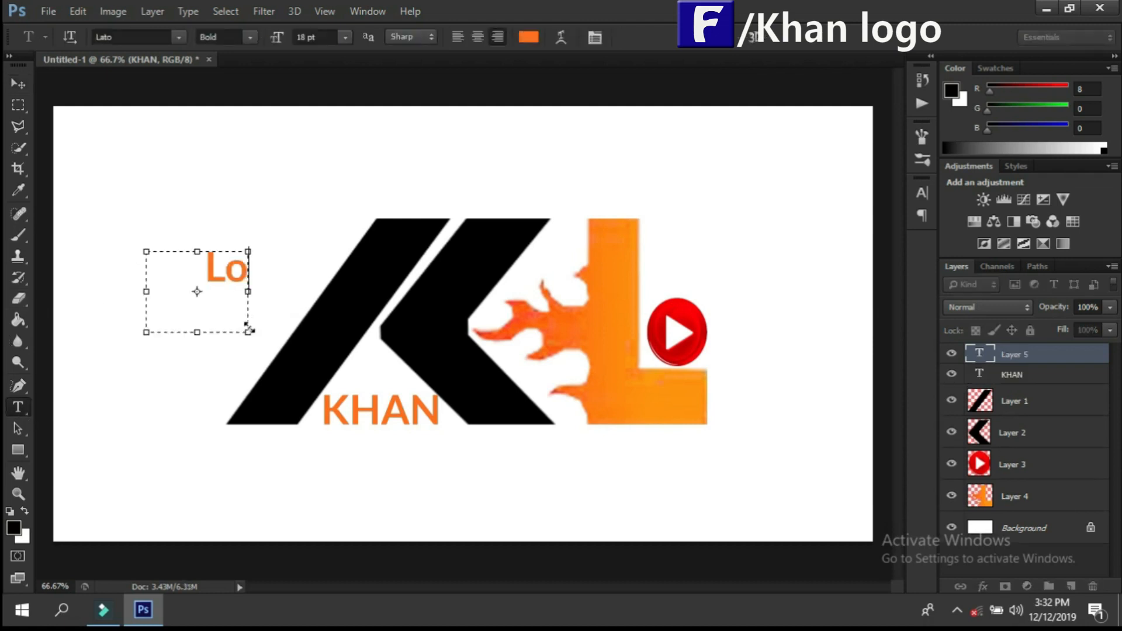
text(go)
Step: Set the Logo text's colour to near-black #020100 and place the text just above the red play button
drag(240, 268, 95, 268)
click(529, 37)
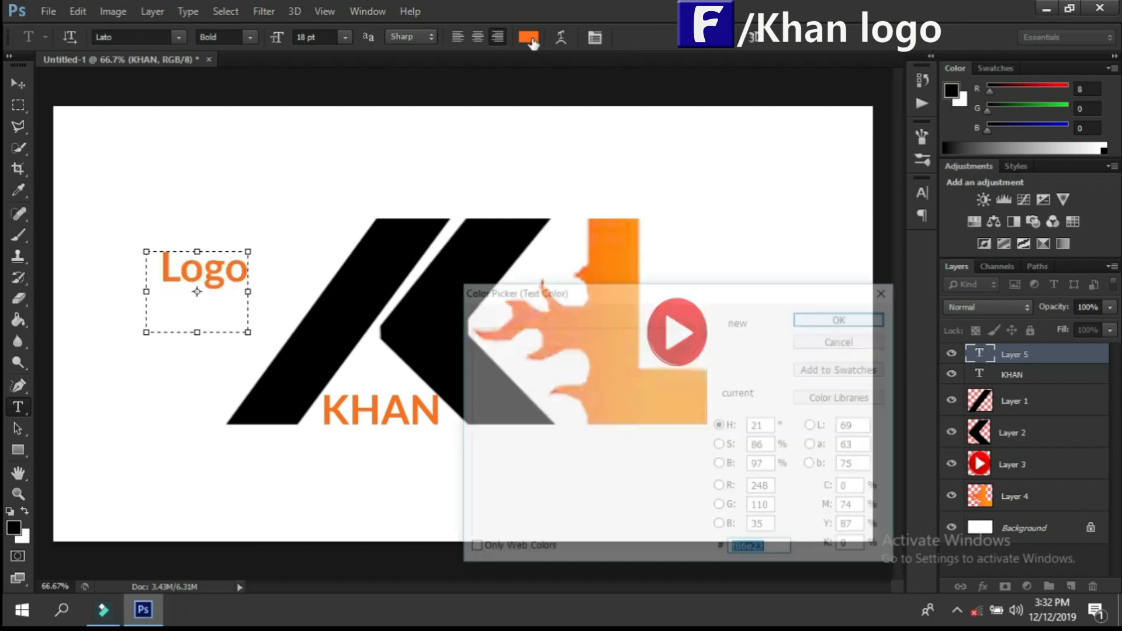
click(669, 533)
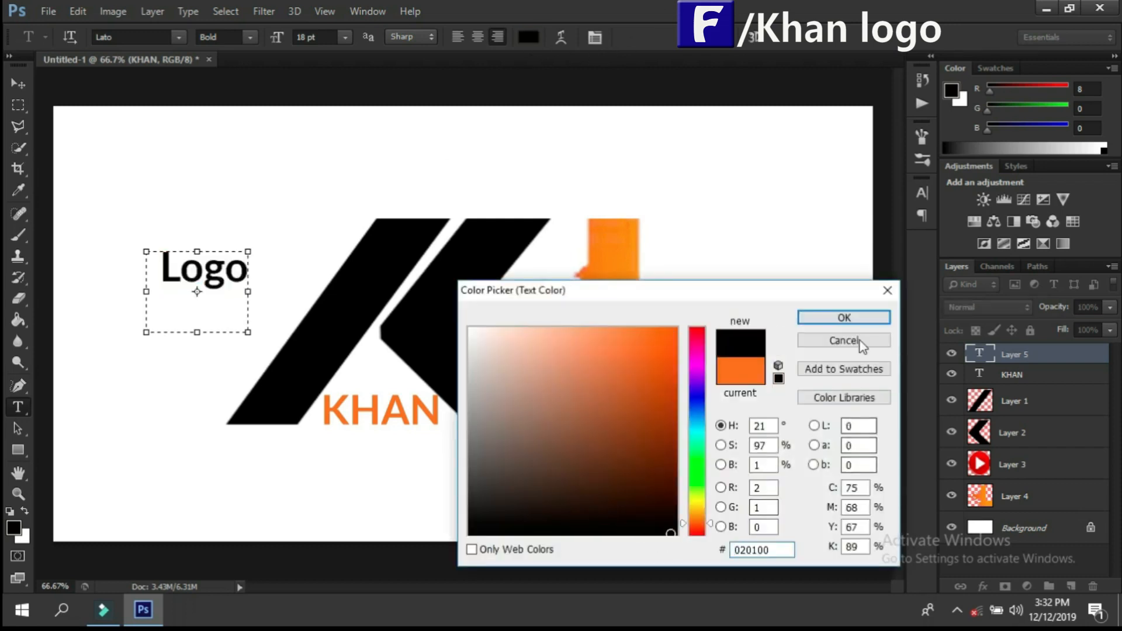
click(843, 321)
click(19, 84)
drag(194, 295, 681, 272)
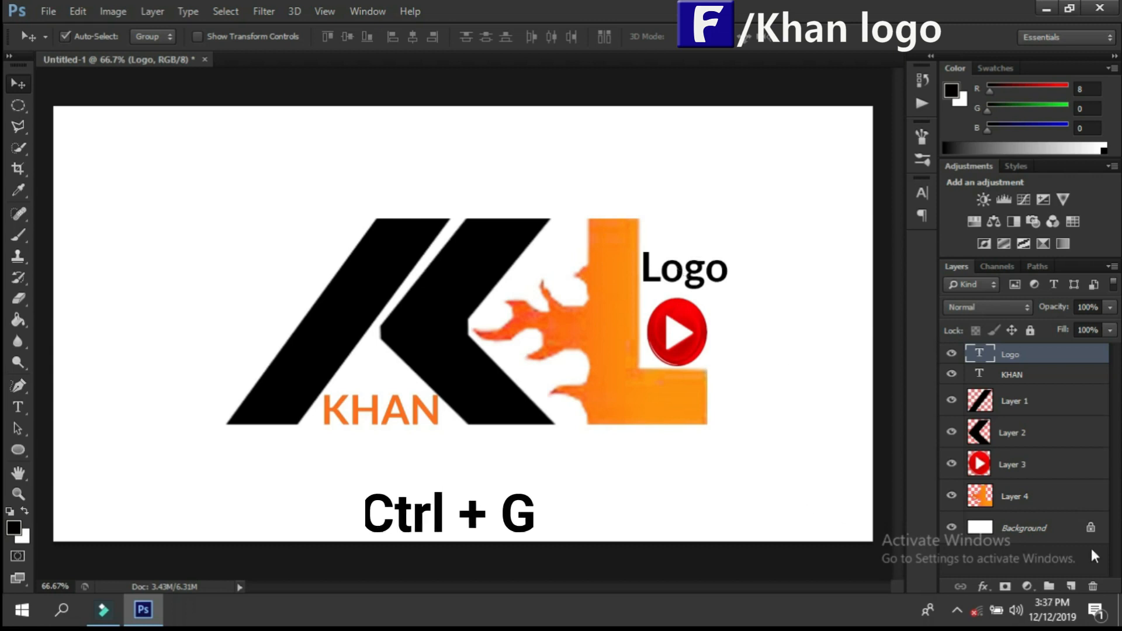
Step: Gather both text layers and Layers 1 to 4 in a new collapsed group, and move the grouped logo up and left on the canvas
key(ctrl+g)
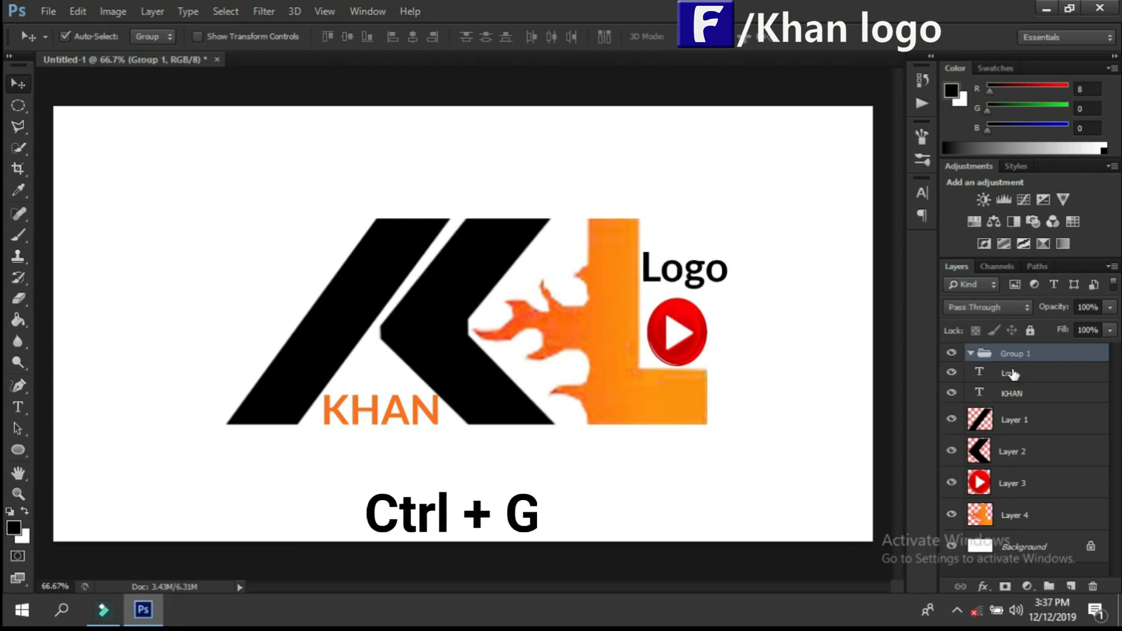
drag(1013, 375, 1002, 355)
drag(1009, 421, 987, 351)
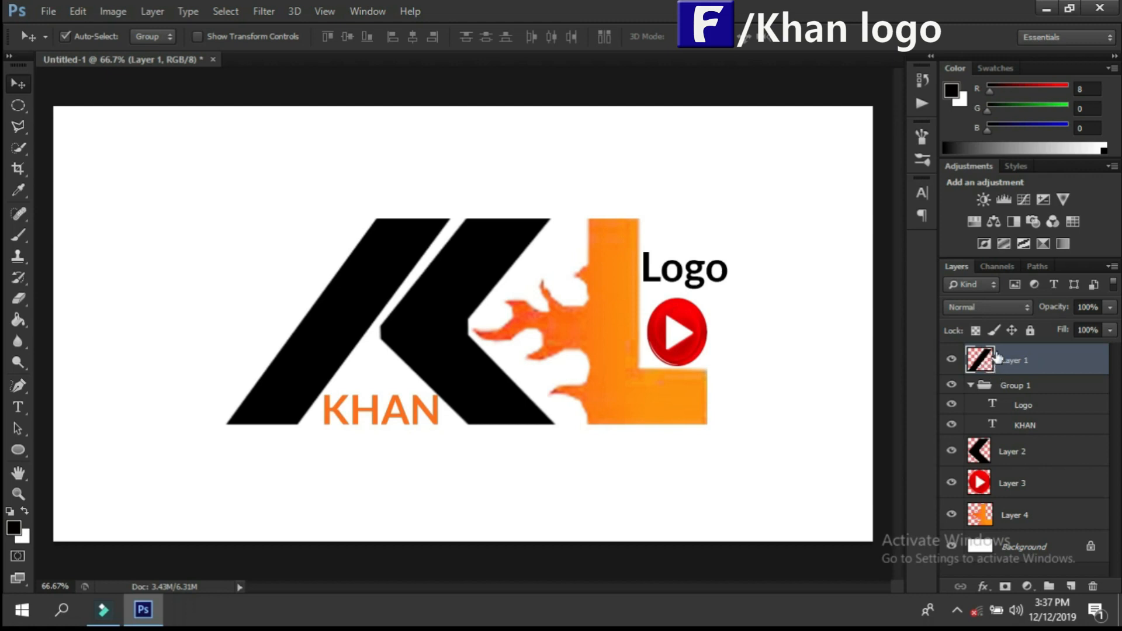
mouse_move(998, 358)
mouse_down()
mouse_move(1022, 408)
mouse_move(1017, 358)
mouse_up()
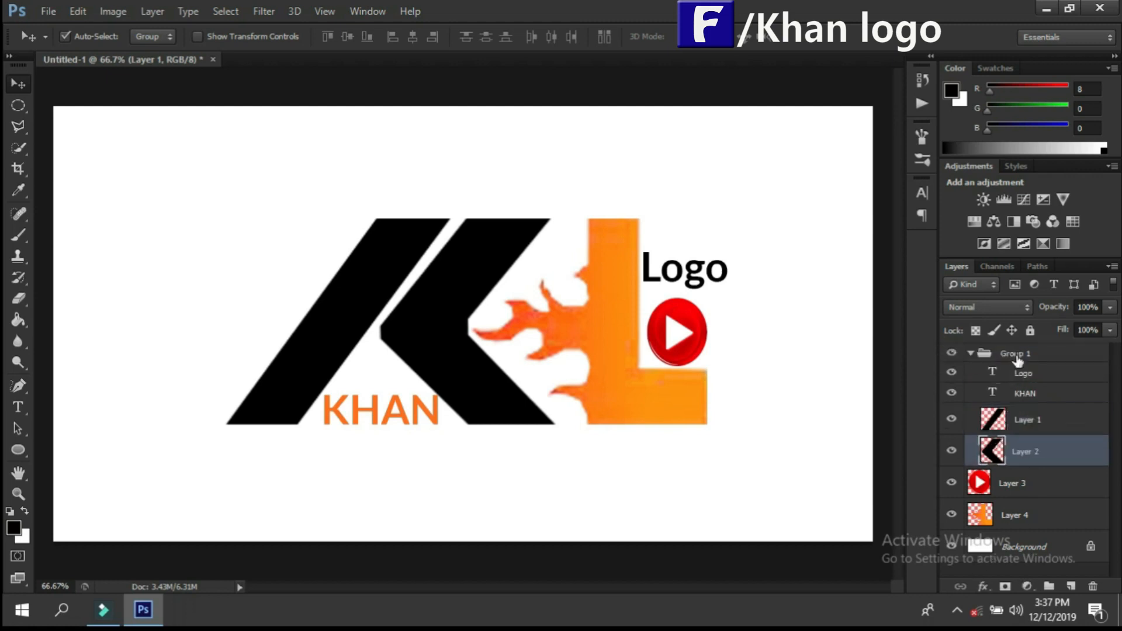
drag(1016, 483, 985, 359)
drag(1029, 522, 1018, 357)
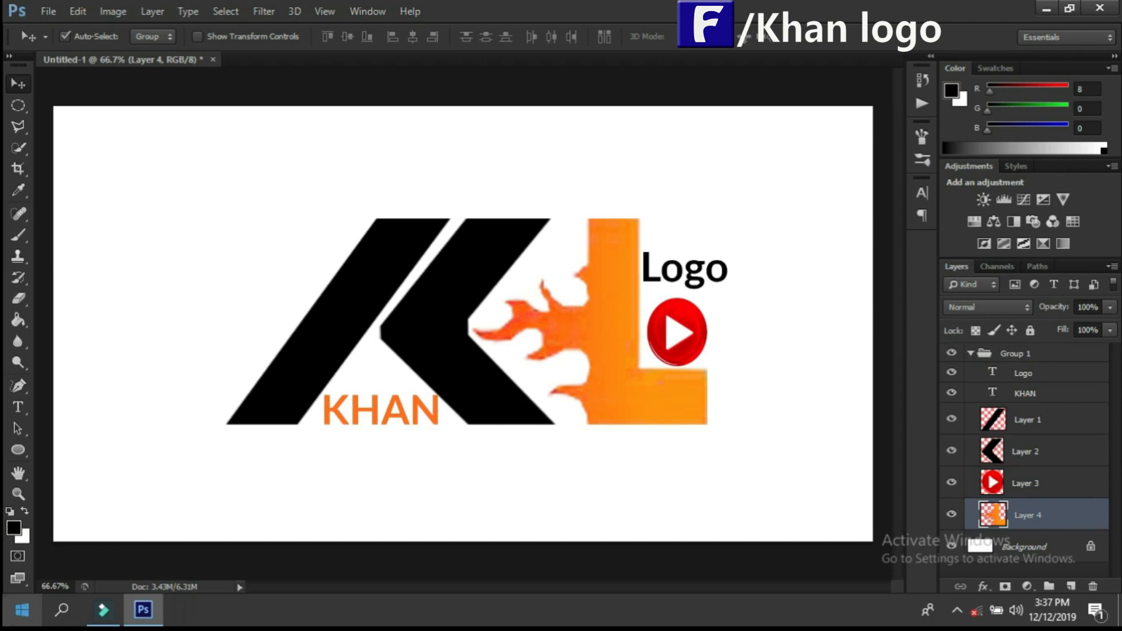
click(981, 355)
click(970, 353)
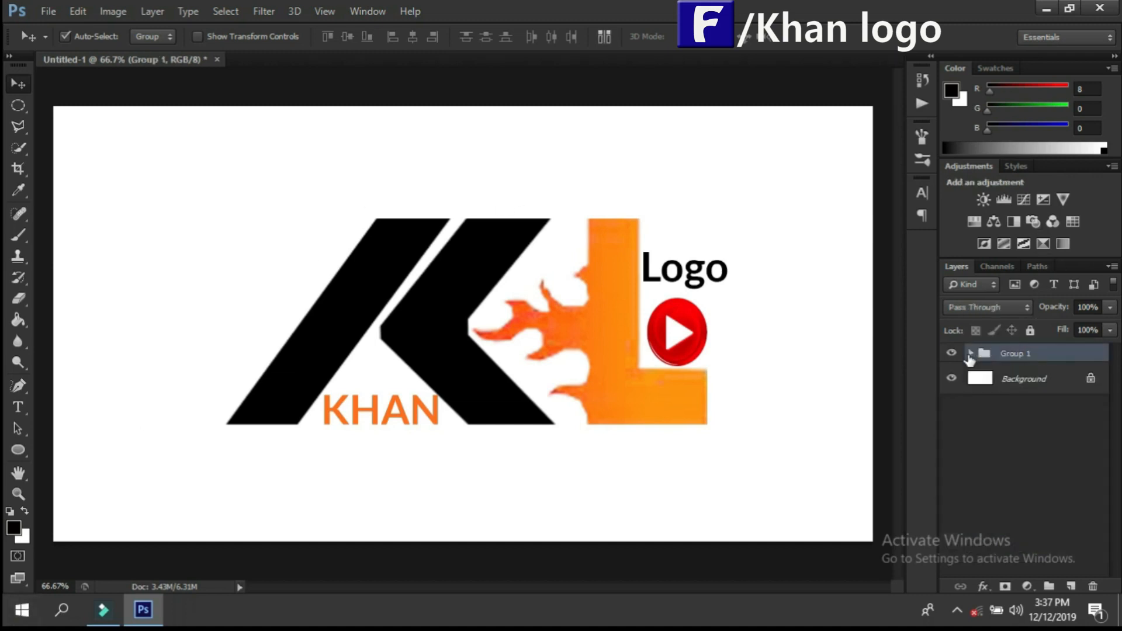
drag(468, 343, 419, 320)
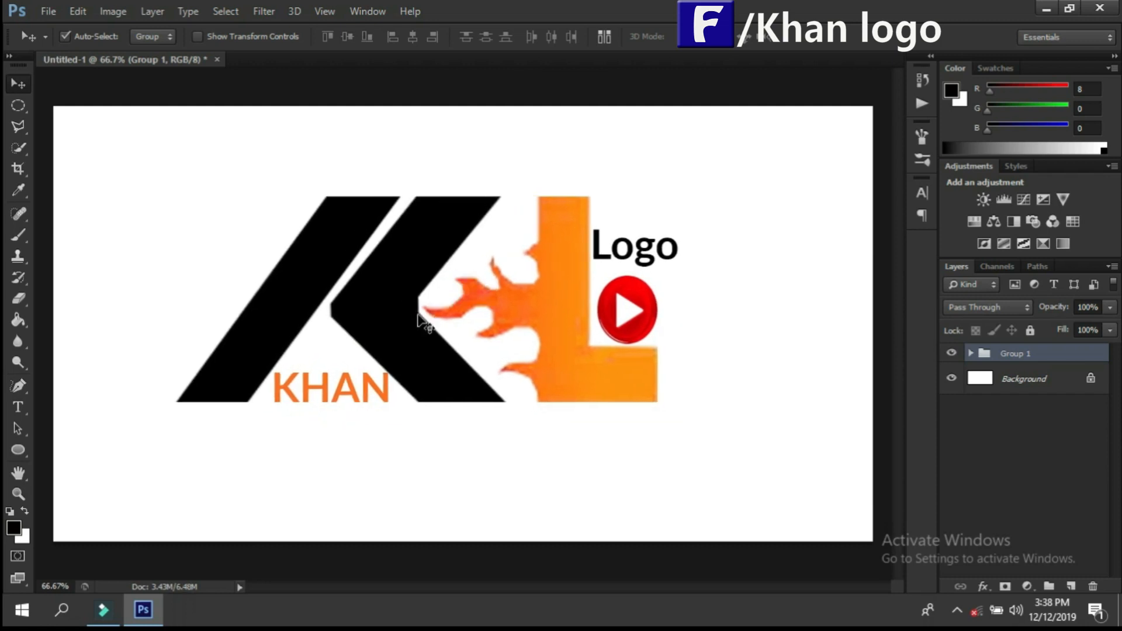
Step: Transform the logo group to about 103.8% width and 109% height, shift it toward the canvas centre, and apply the transformation
key(ctrl+t)
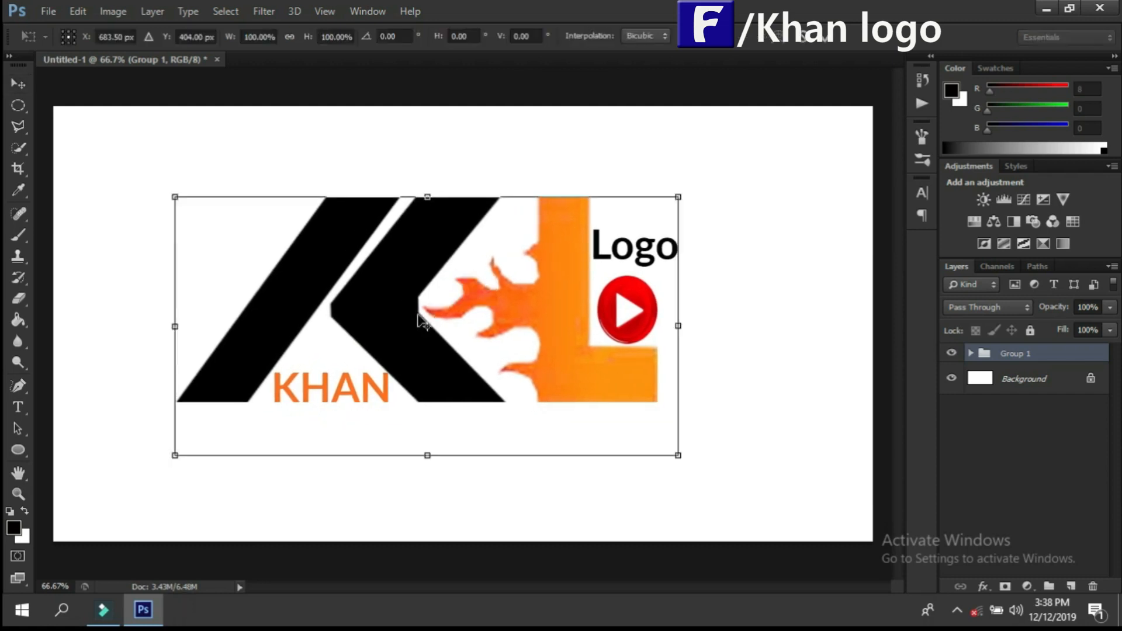
drag(679, 454, 644, 427)
drag(400, 271, 588, 354)
drag(678, 449, 712, 467)
drag(459, 213, 459, 206)
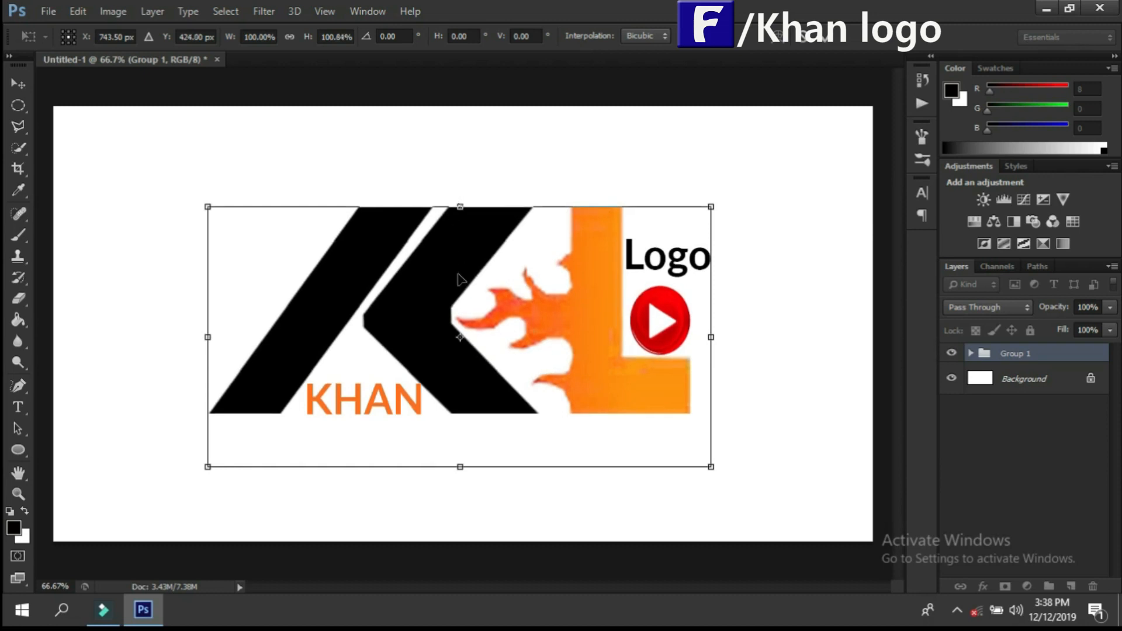
drag(464, 470, 458, 489)
mouse_move(198, 348)
mouse_down()
mouse_move(167, 347)
mouse_move(179, 347)
mouse_up()
click(17, 84)
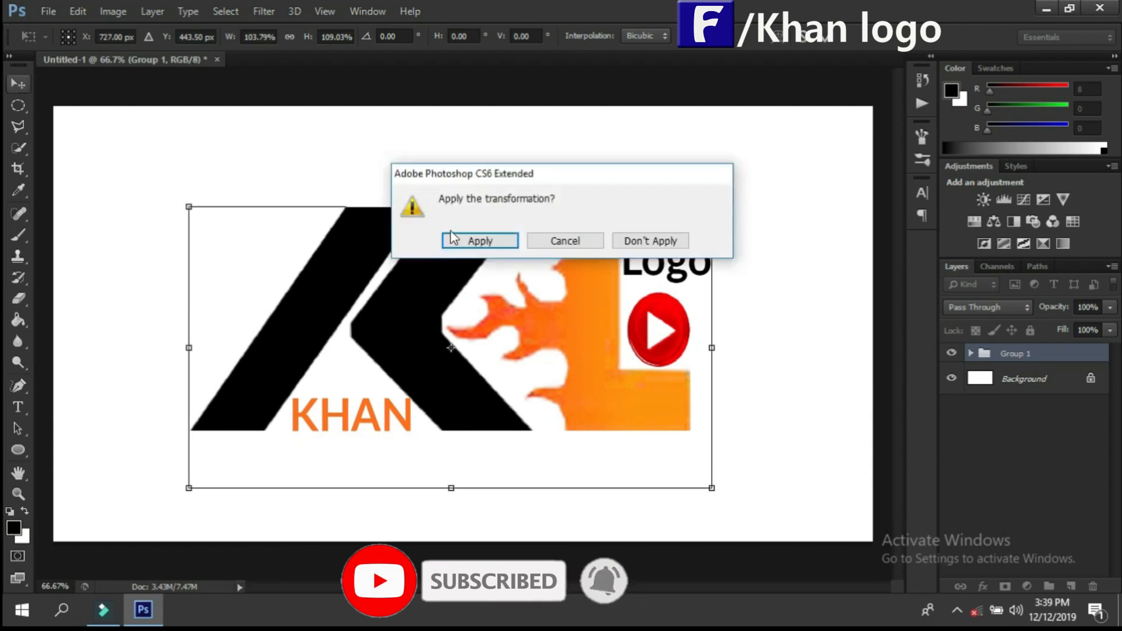
click(477, 240)
Step: Save the document as a JPEG named khan logo 4 in New folder
click(40, 12)
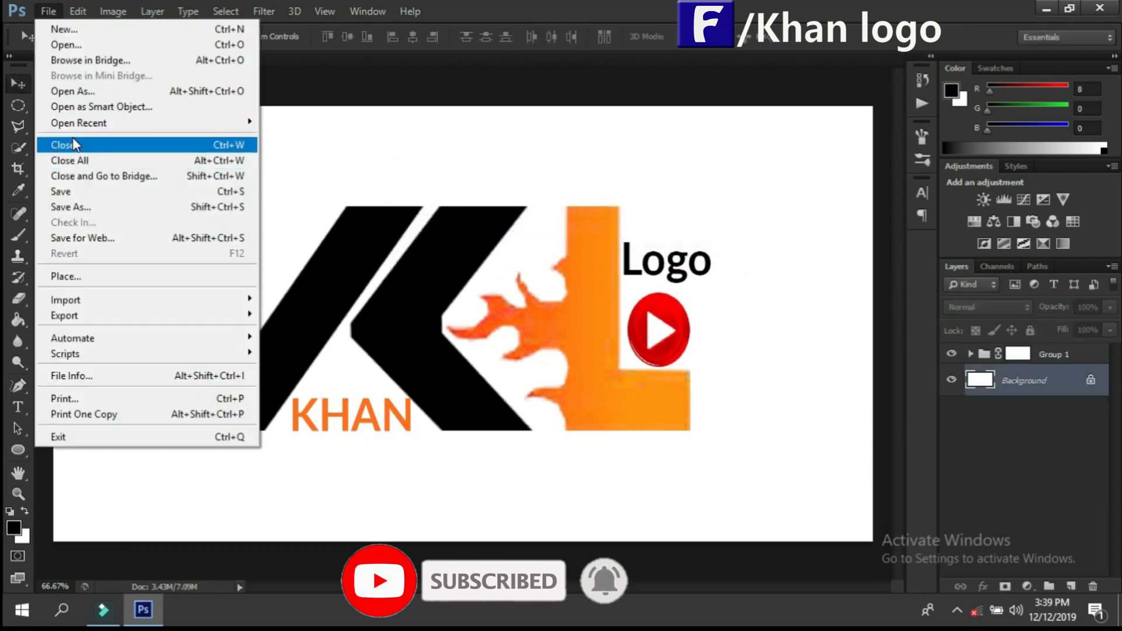
click(80, 211)
click(426, 349)
key(BackSpace)
key(BackSpace)
key(BackSpace)
key(BackSpace)
key(BackSpace)
key(BackSpace)
key(BackSpace)
key(BackSpace)
key(BackSpace)
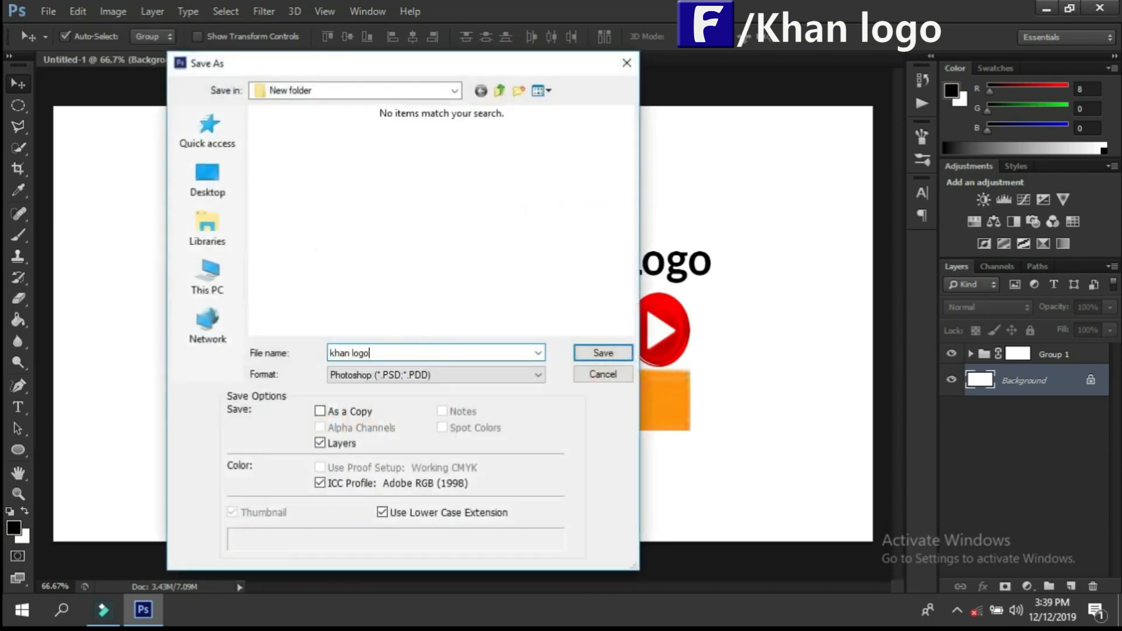
click(533, 374)
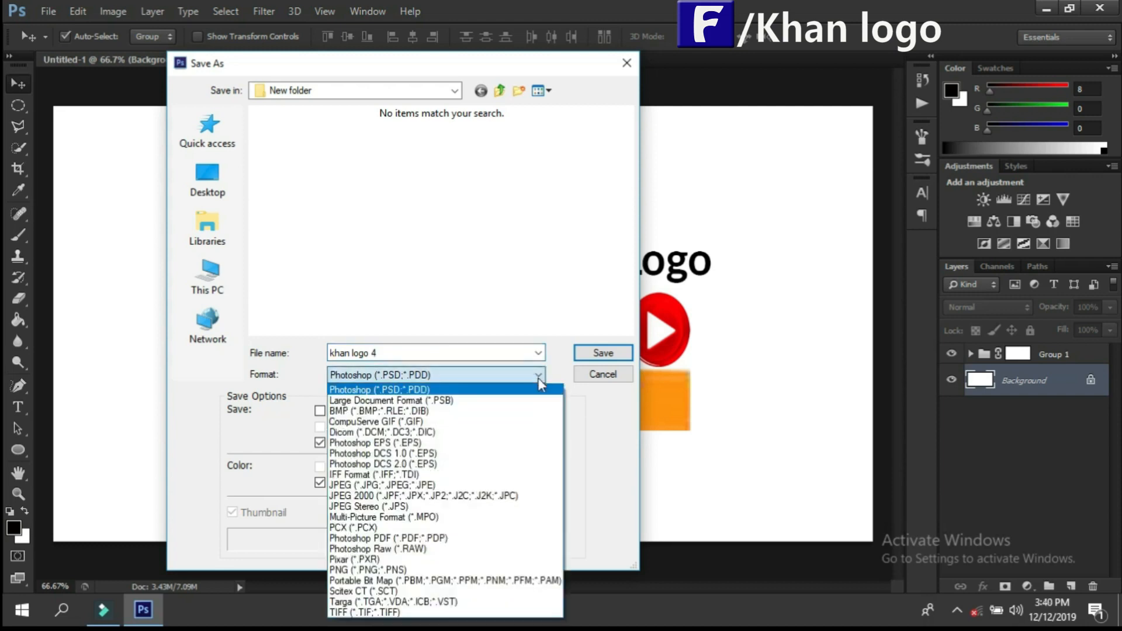
click(403, 491)
click(606, 351)
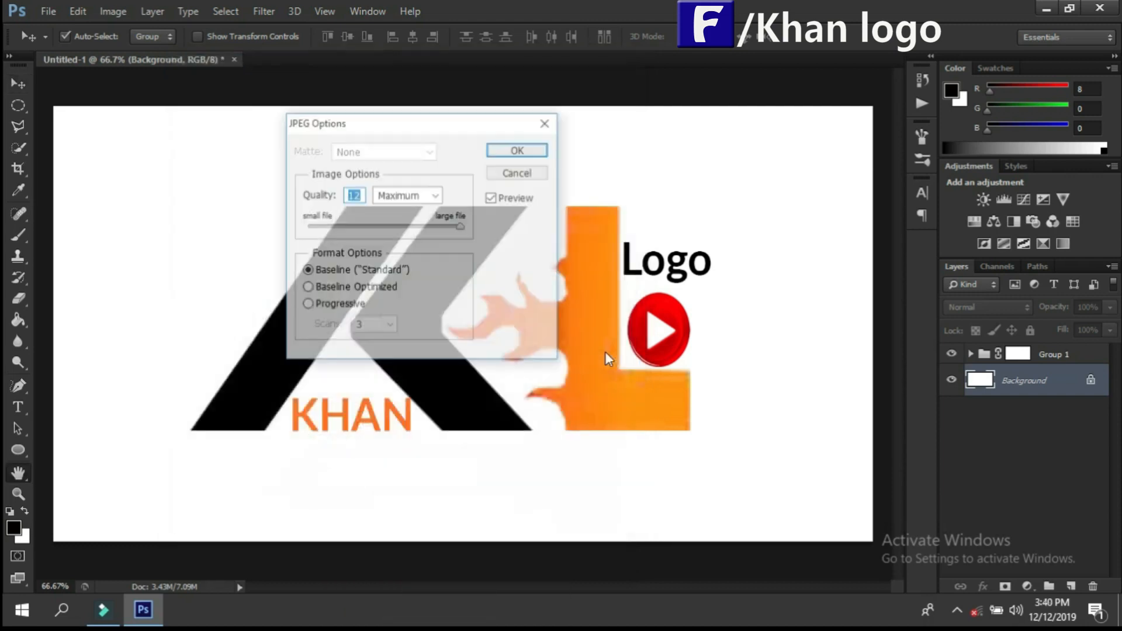